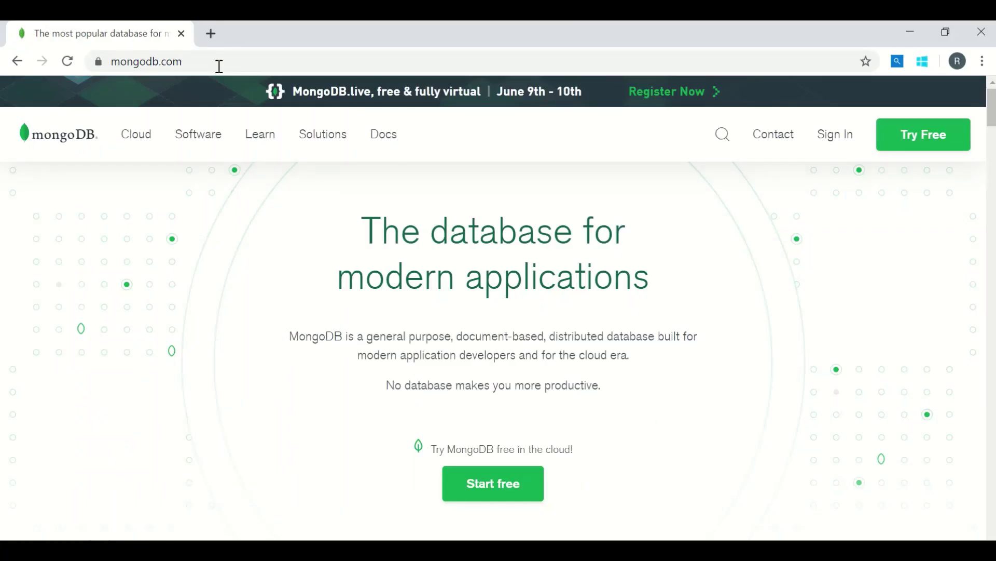
- Reveal the Software dropdown in the mongodb.com top navigation bar
mouse_move(215, 155)
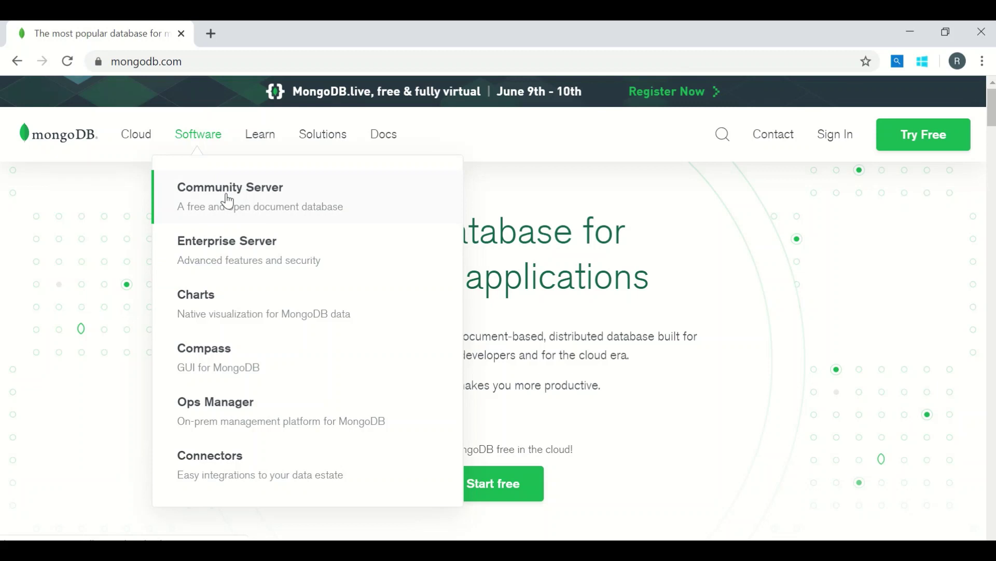
- Download Community Server version 4.2.6 for RHEL 7.0 Linux x64 as a TGZ package
click(228, 201)
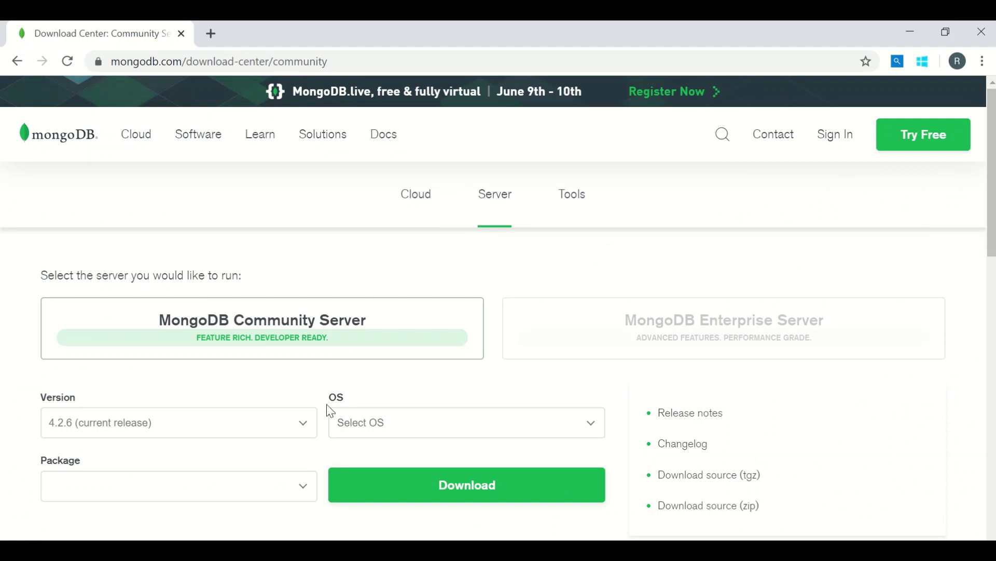
click(264, 440)
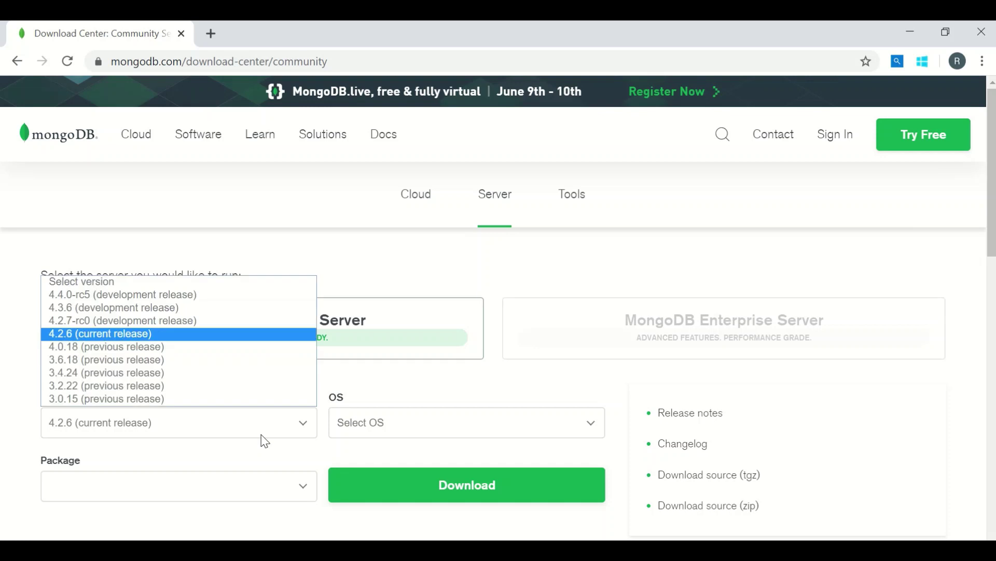
click(157, 334)
click(428, 429)
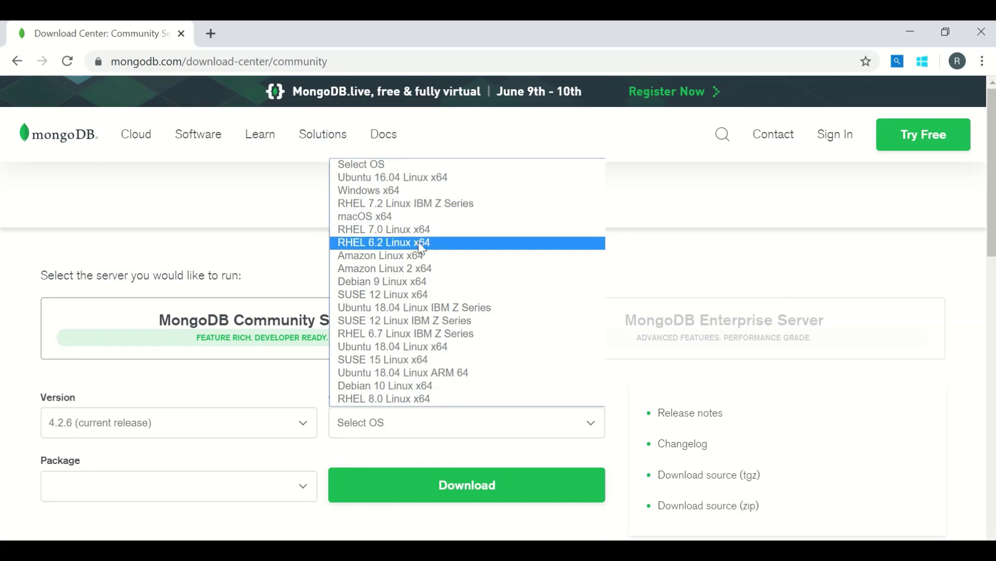
click(420, 234)
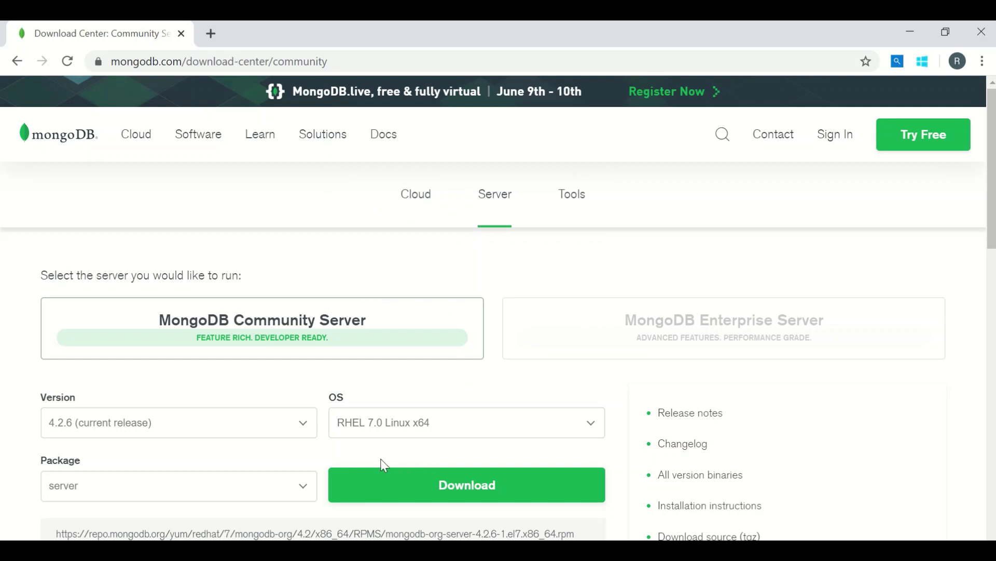
click(233, 485)
click(148, 460)
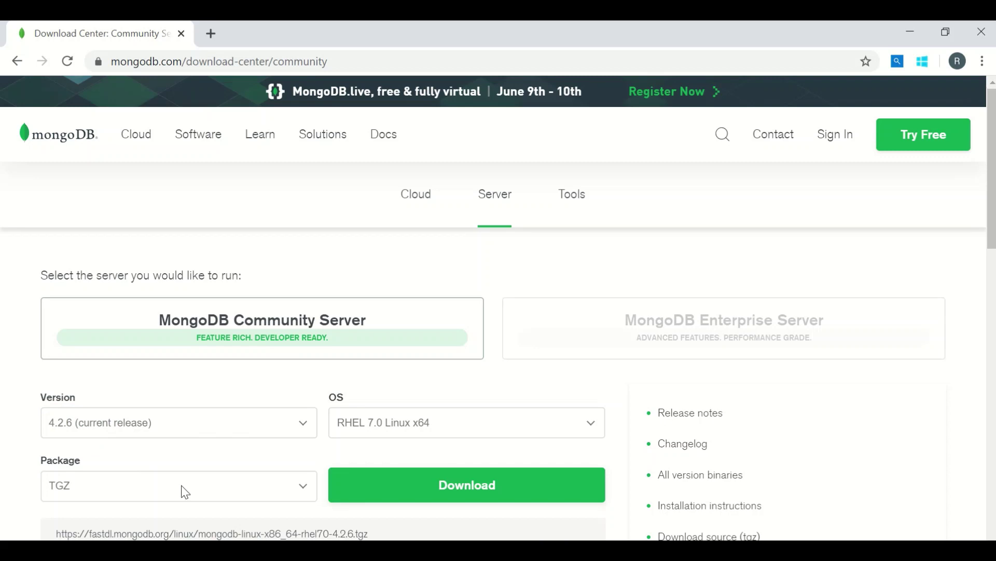
click(440, 488)
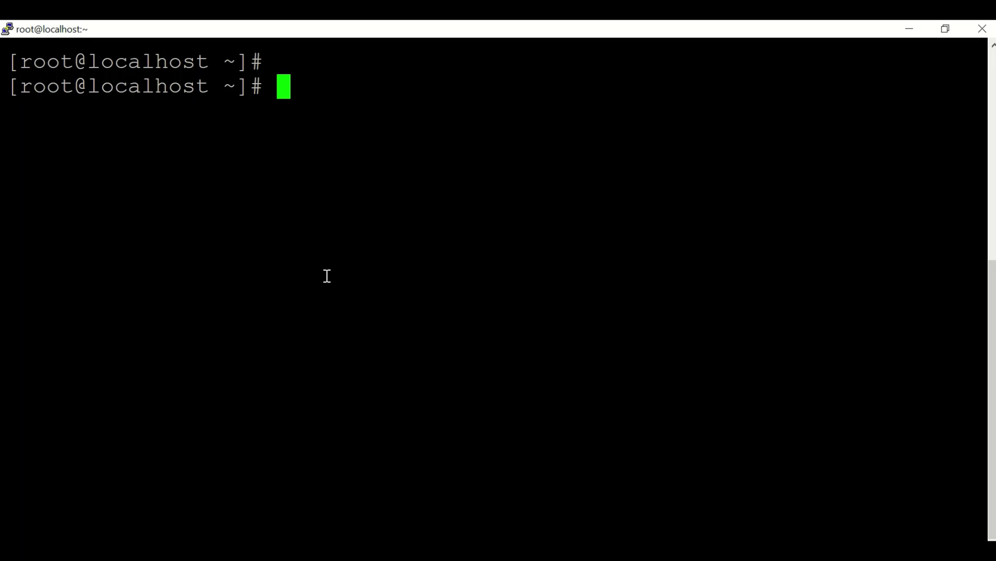
- Change to /opt/mongo and list its files
text(c)
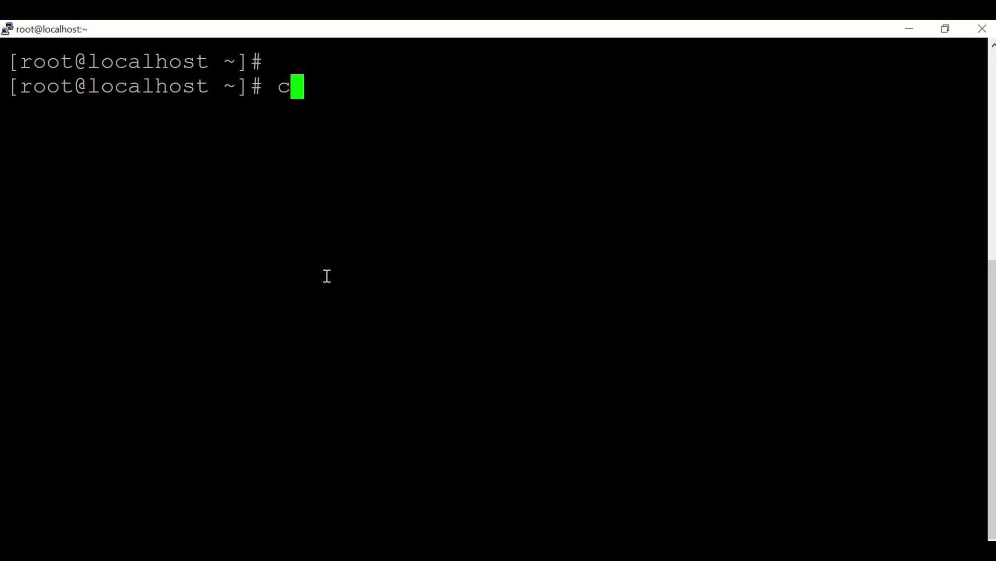
text(d /opt)
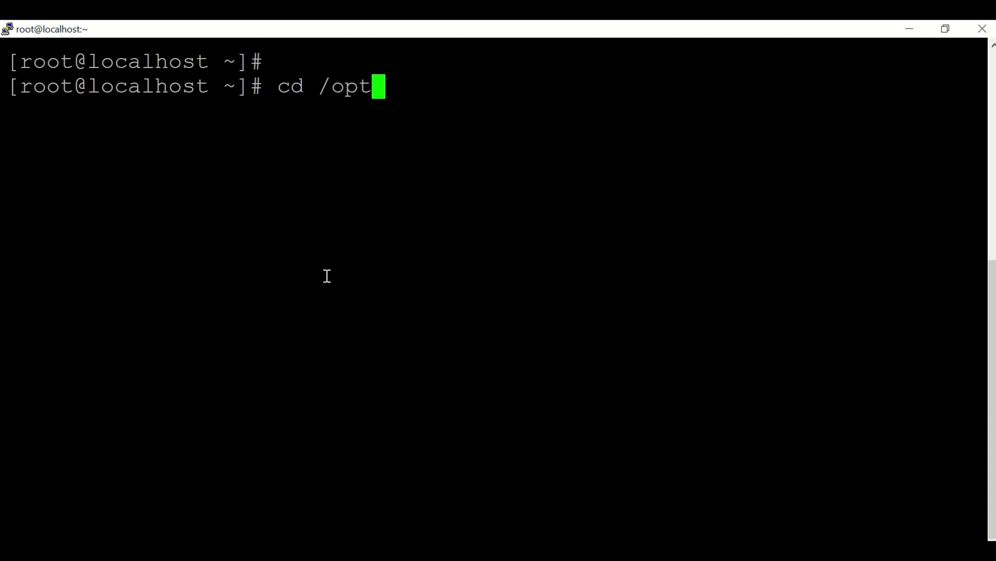
text(/mongo)
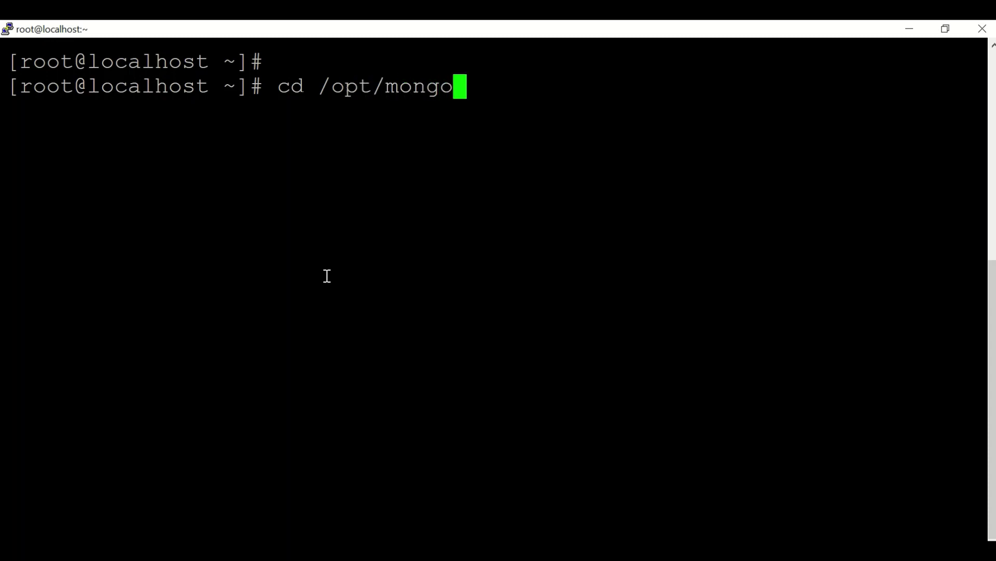
key(Return)
text(ls)
key(Return)
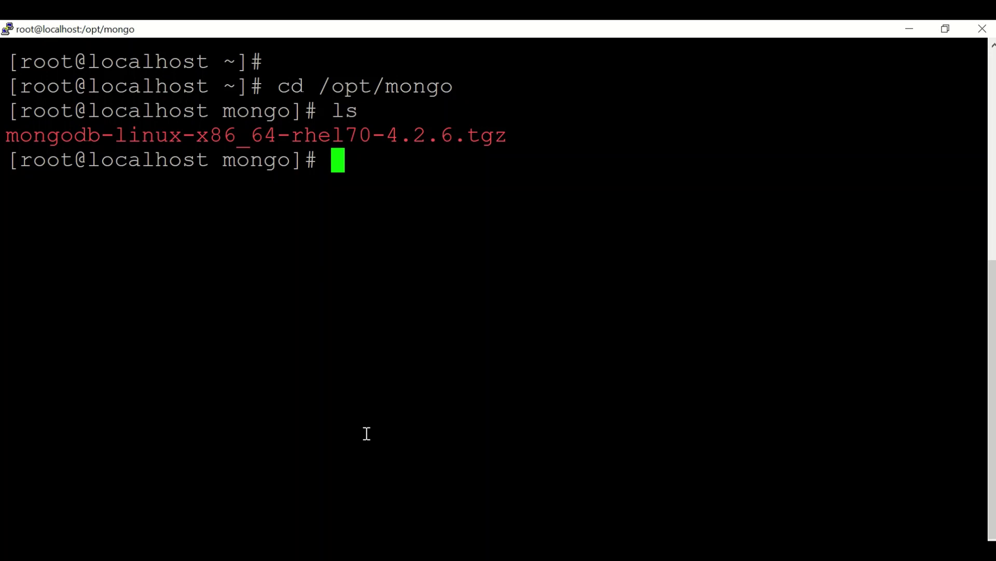
- Extract the MongoDB 4.2.6 tgz archive there with tar -zxvf
text(tar -)
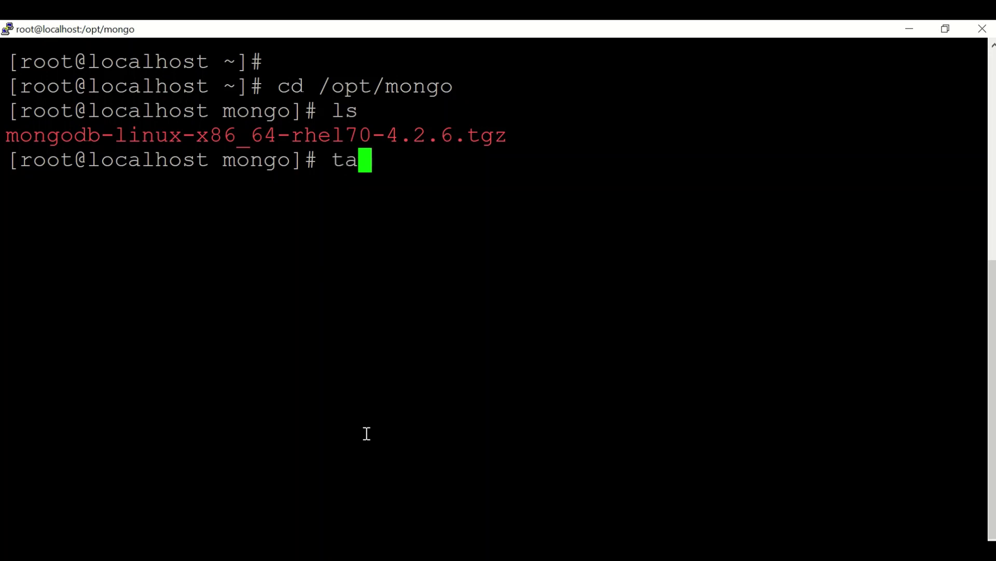
text(zx)
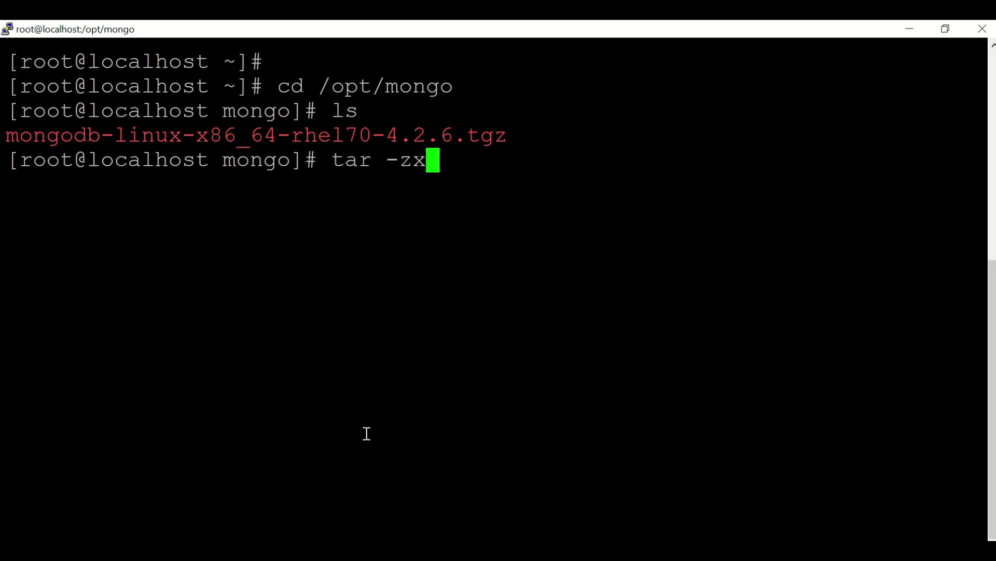
text(vf)
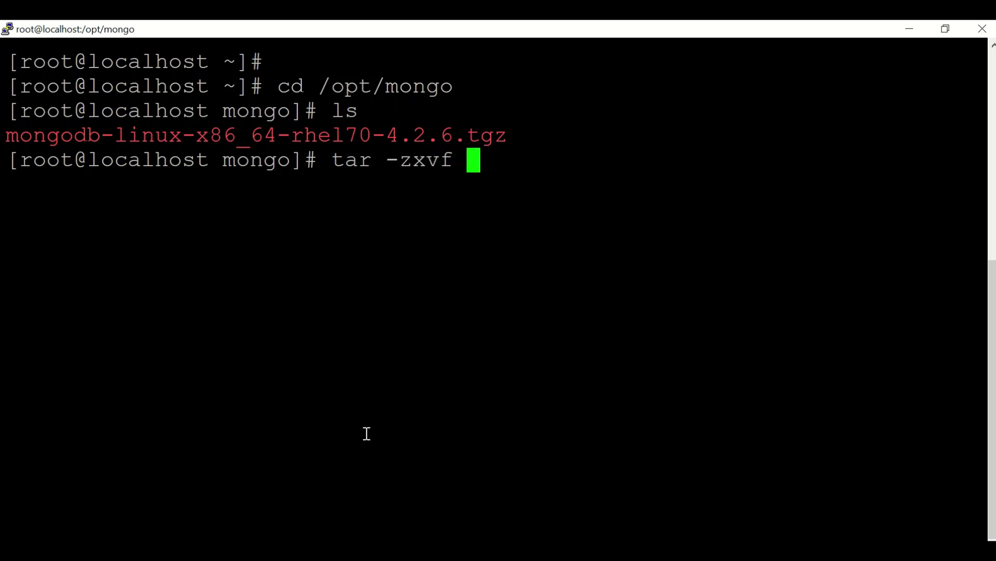
triple_click(377, 139)
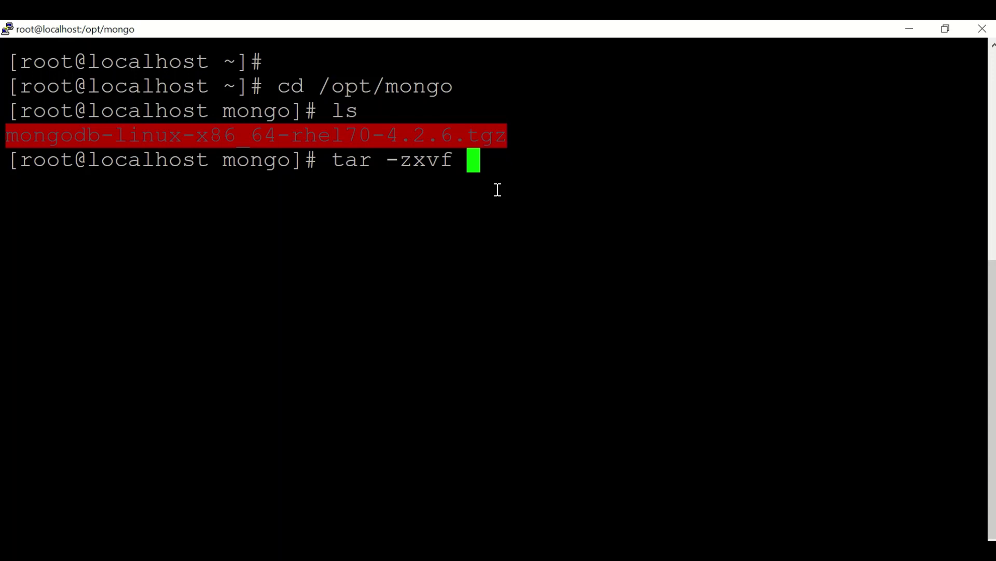
right_click(497, 190)
key(Return)
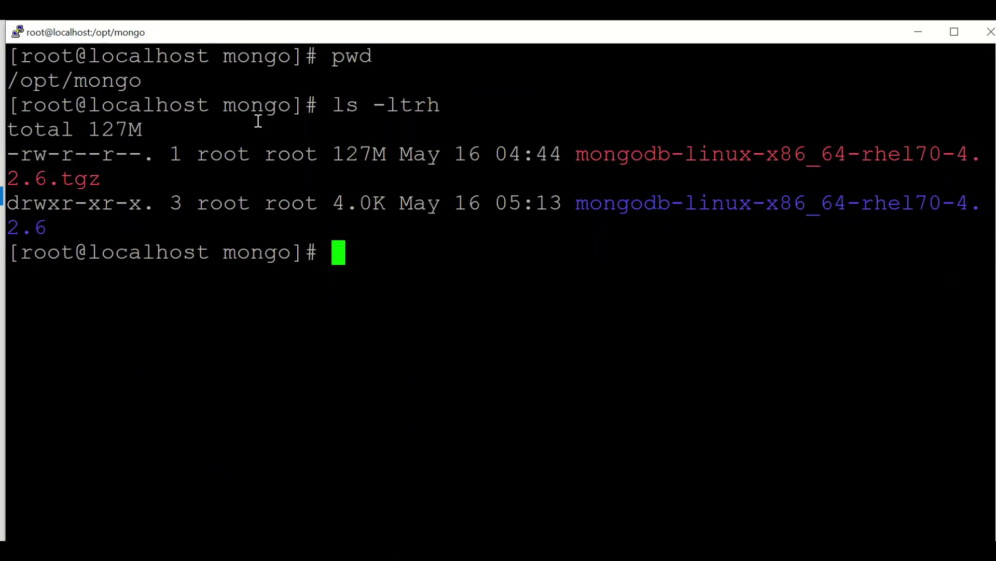
- Enter mongodb-linux-x86_64-rhel70-4.2.6 and list its contents with ls -ltrh
text(cd )
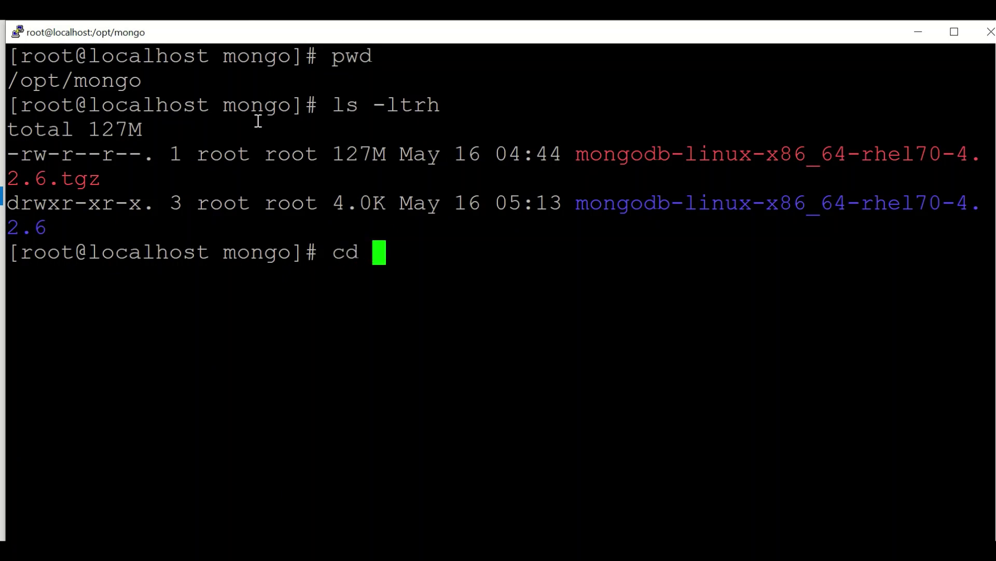
text(m)
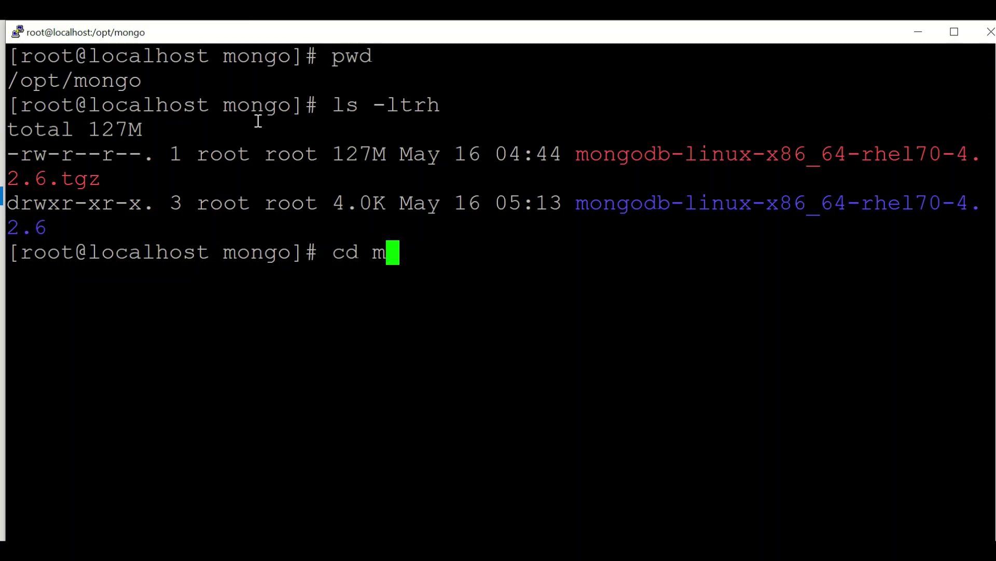
text(on)
key(Tab)
key(Return)
key(ctrl+l)
text(ls -ltrh)
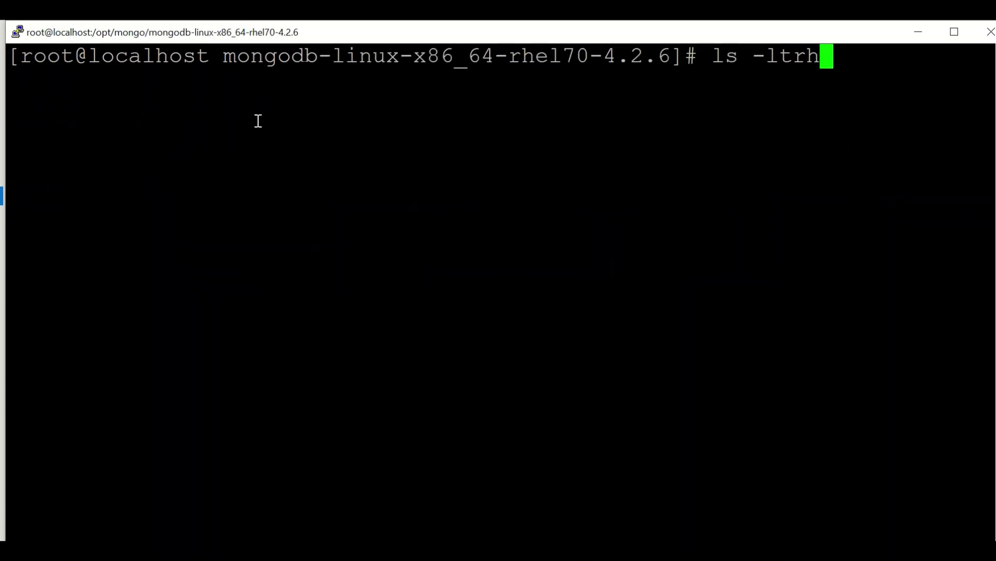
key(Return)
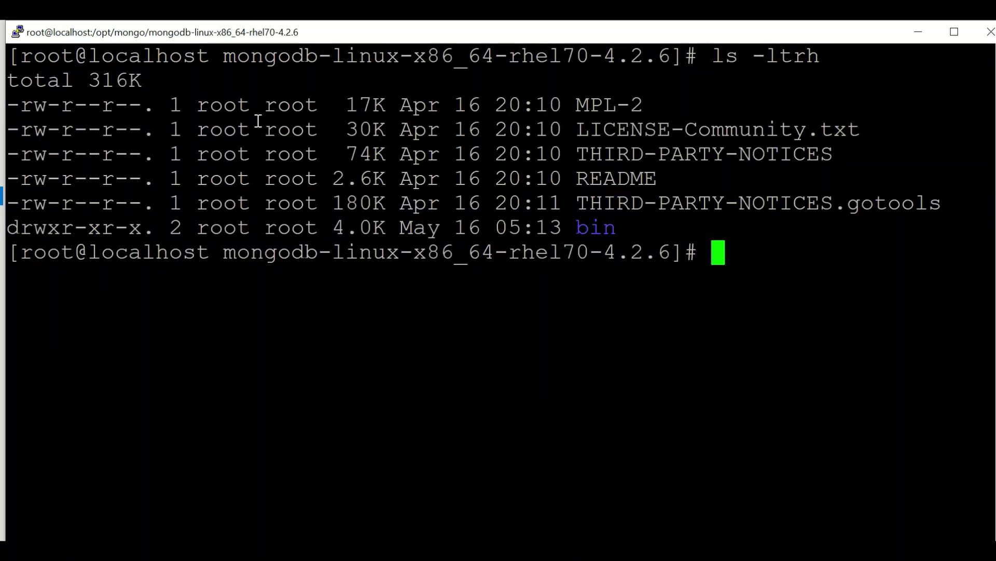
- Move into its bin folder and list the MongoDB binaries with ls -ltrh
text(cd )
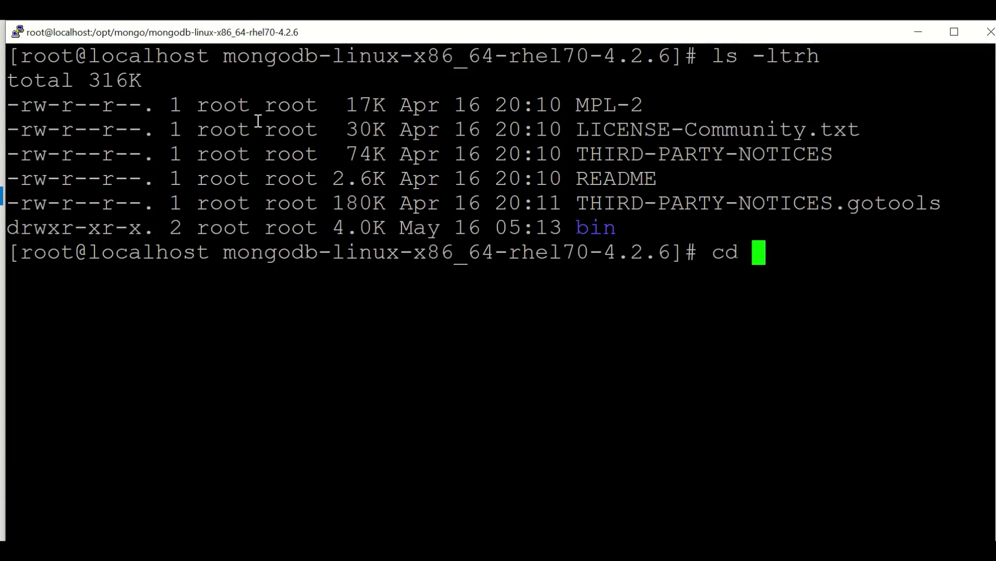
text(bin)
key(Return)
text(ls -ltrh)
key(Return)
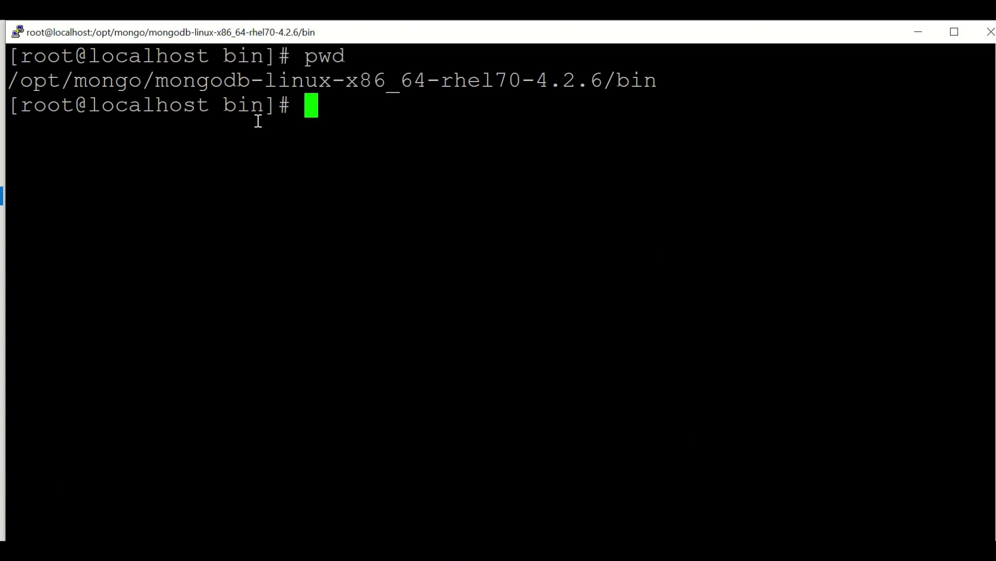
- Copy all binaries with cp * /usr/local/bin, then clear the screen
text(cp )
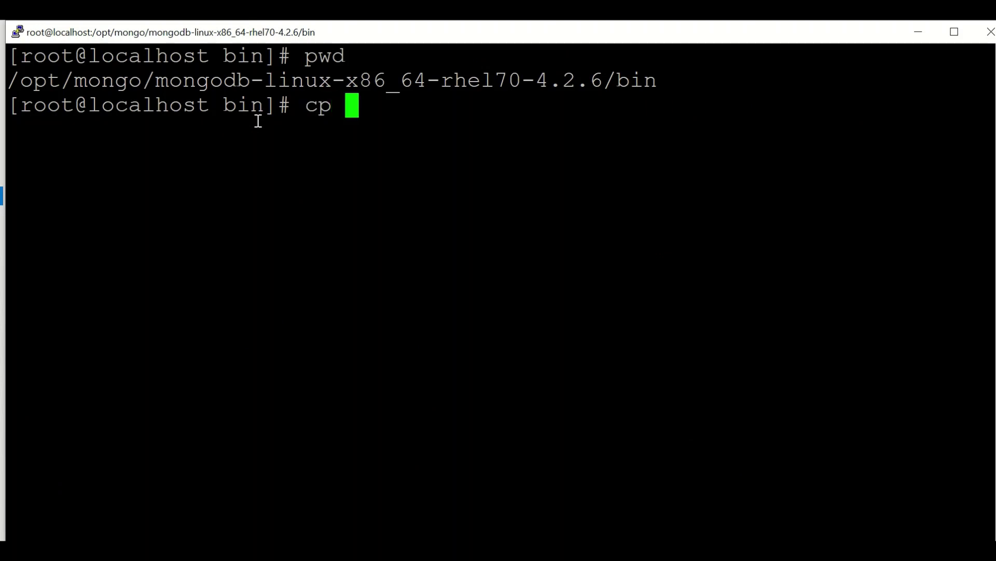
text(* /usr/local/bin)
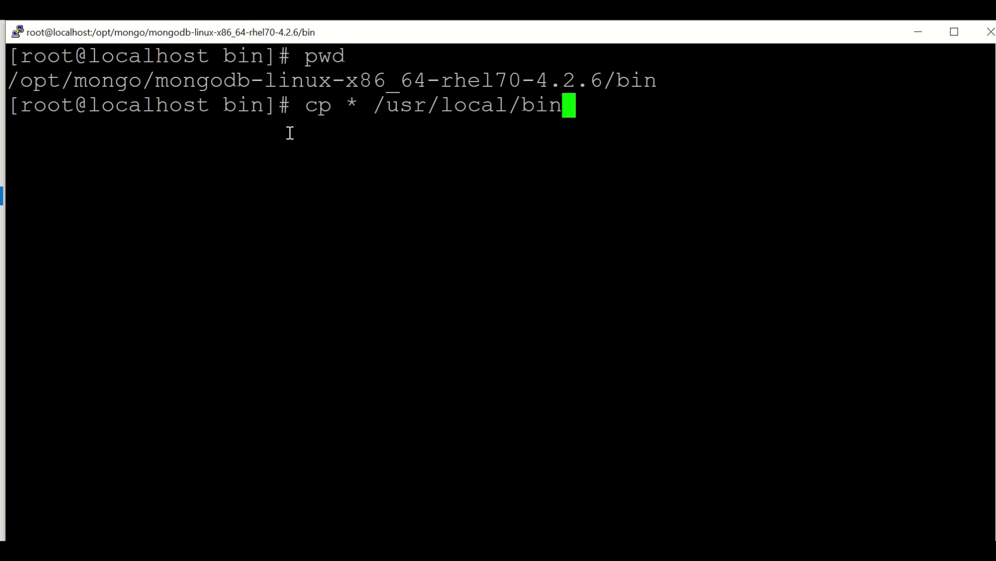
key(Return)
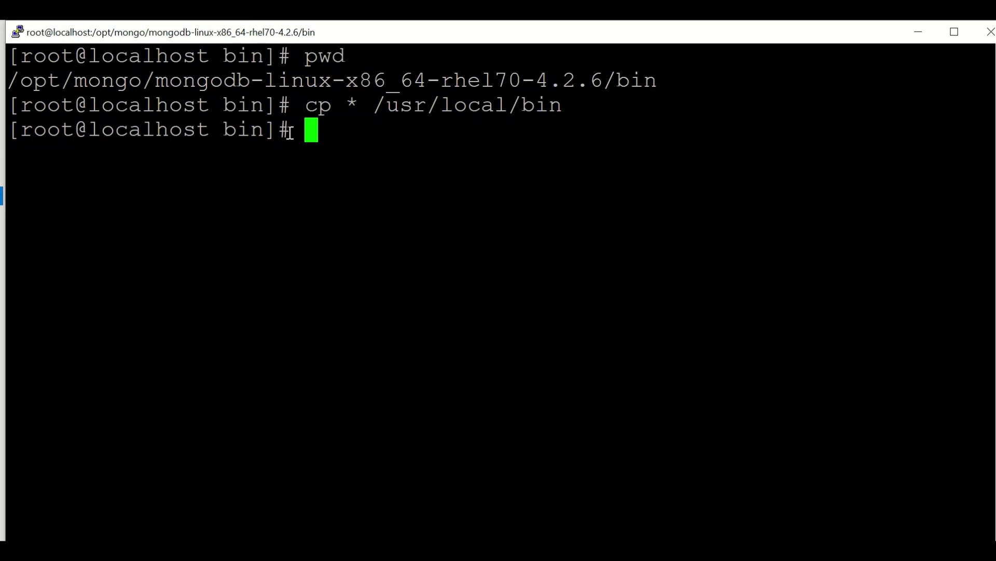
key(ctrl+l)
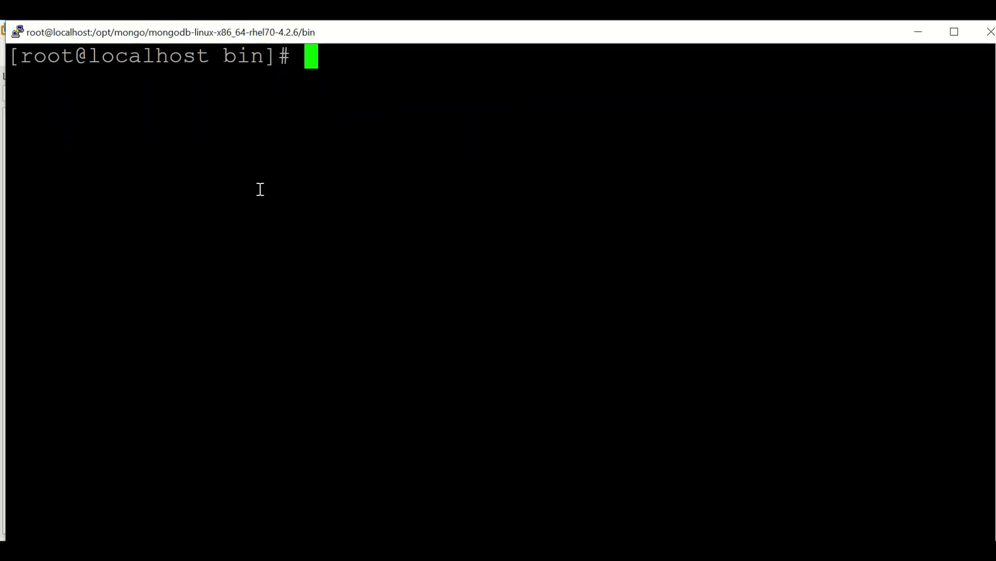
- From the root directory, confirm mongod -version reports 4.2.6, then clear the screen
text(cd /)
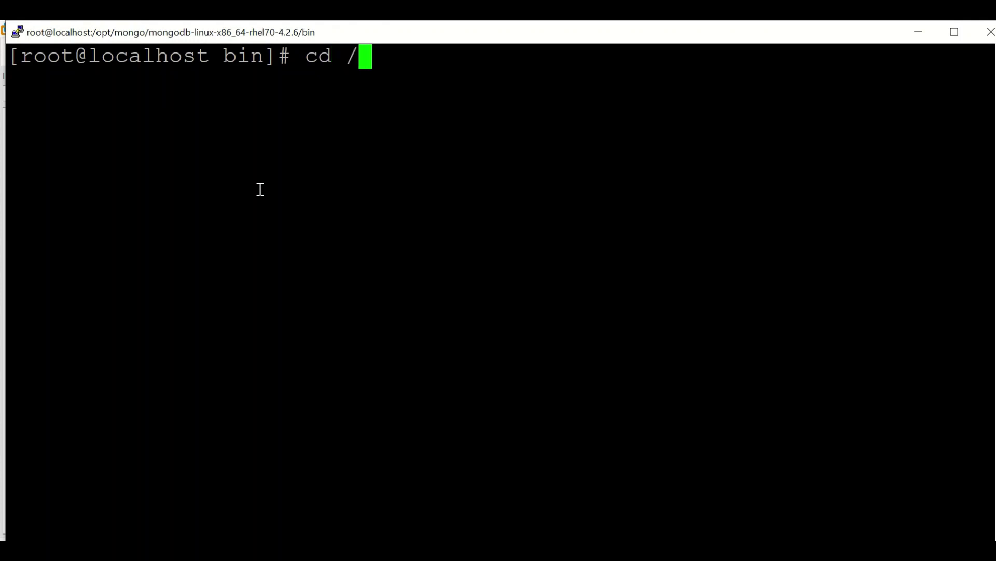
key(Return)
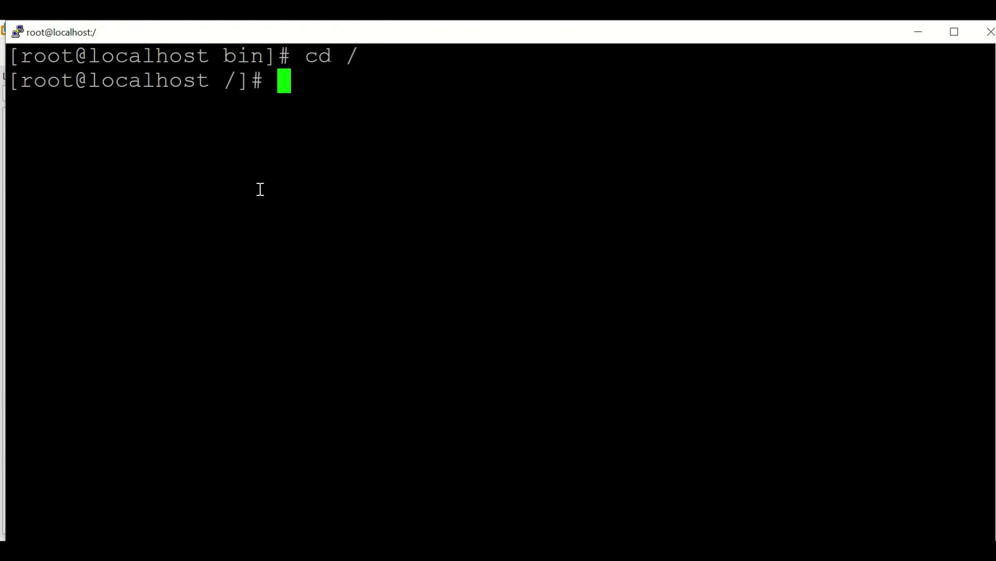
text(mong)
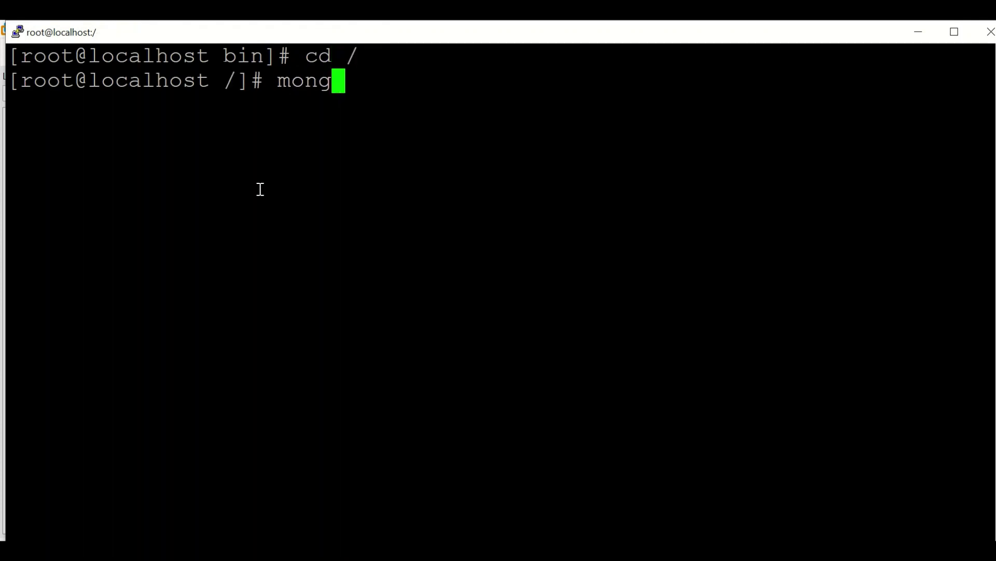
text(od -ve)
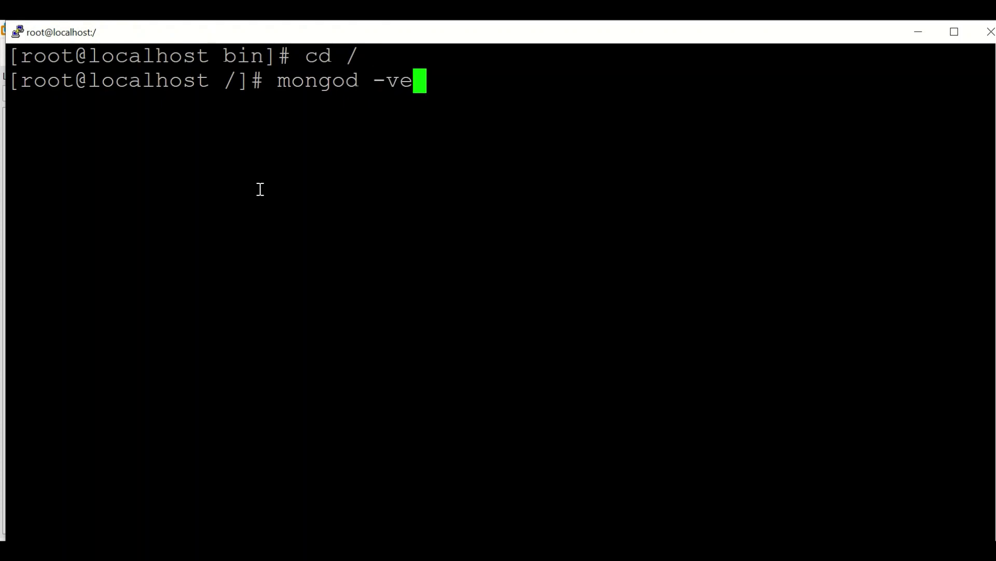
text(rsion)
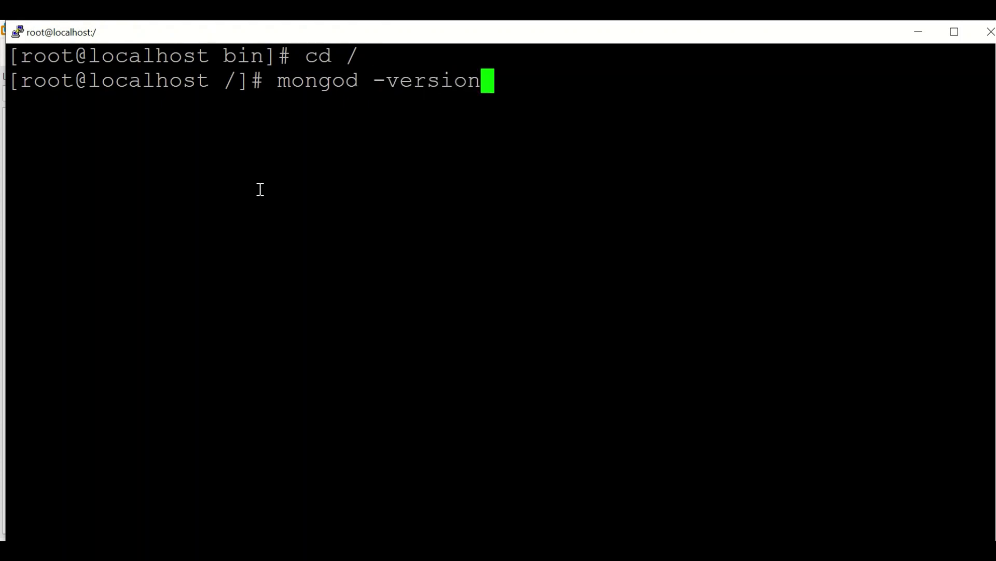
key(Return)
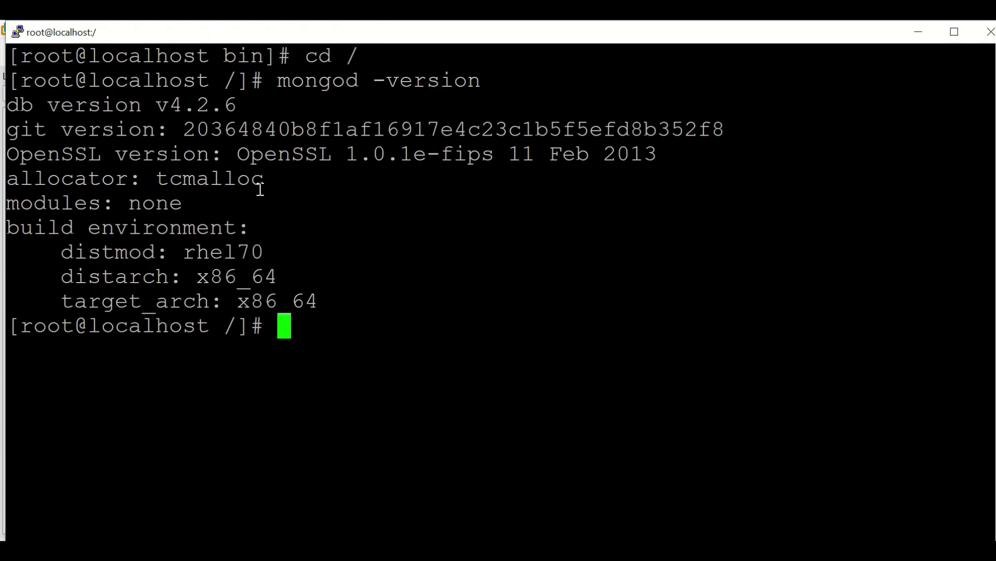
key(ctrl+l)
key(Return)
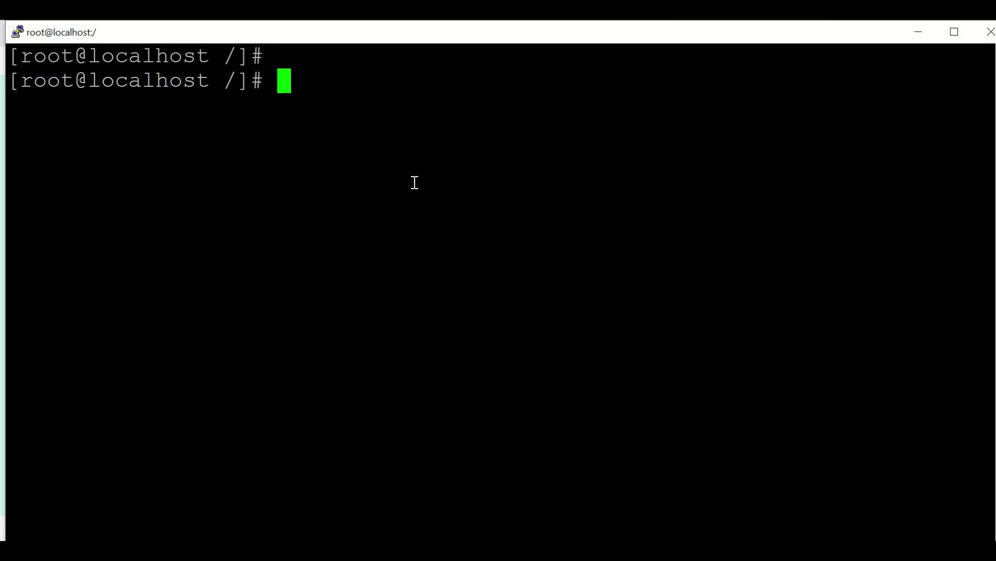
- Start mongod forked on port 27018, with dbpath and mongod.log in the home directory
text(mongod)
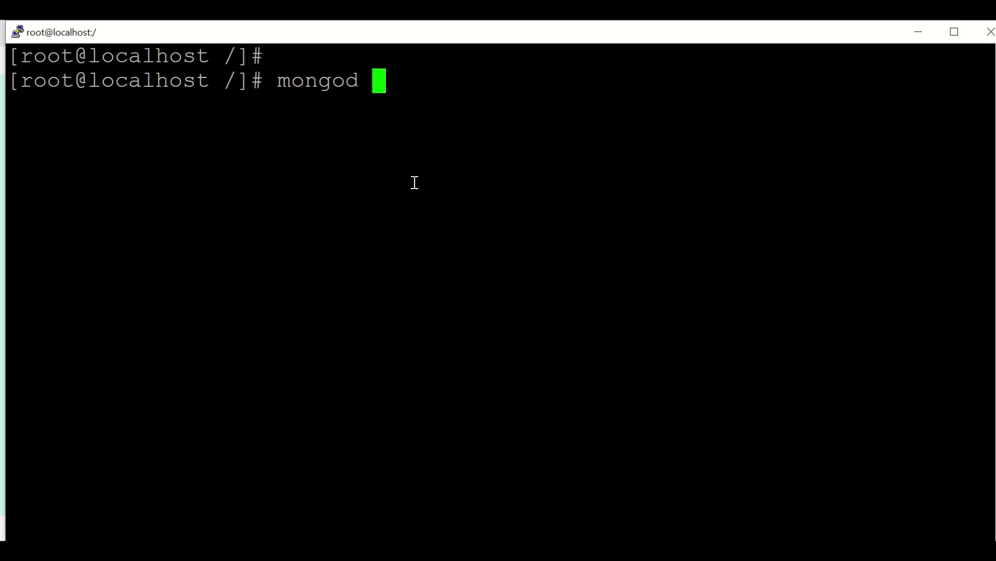
text( --)
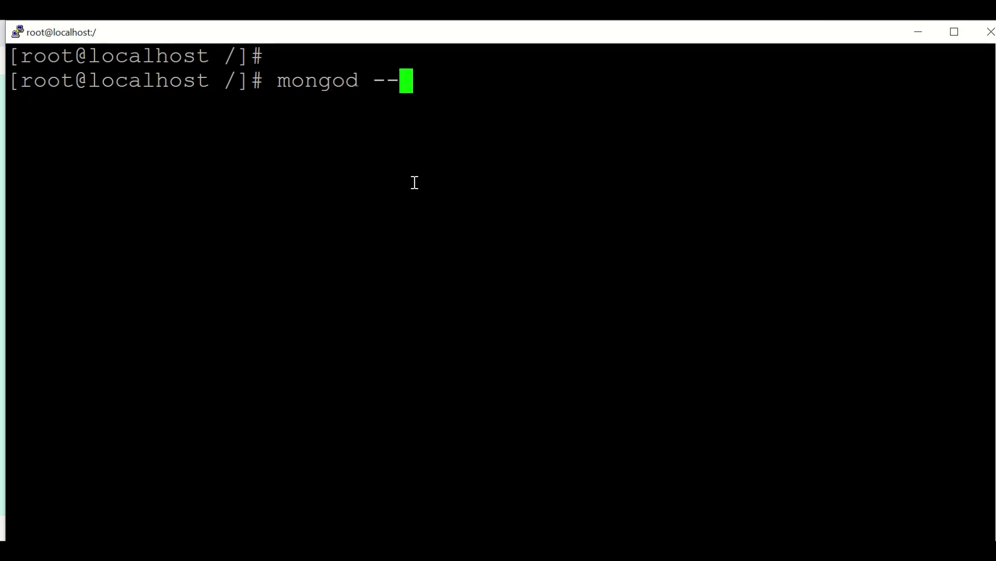
text(dbpath )
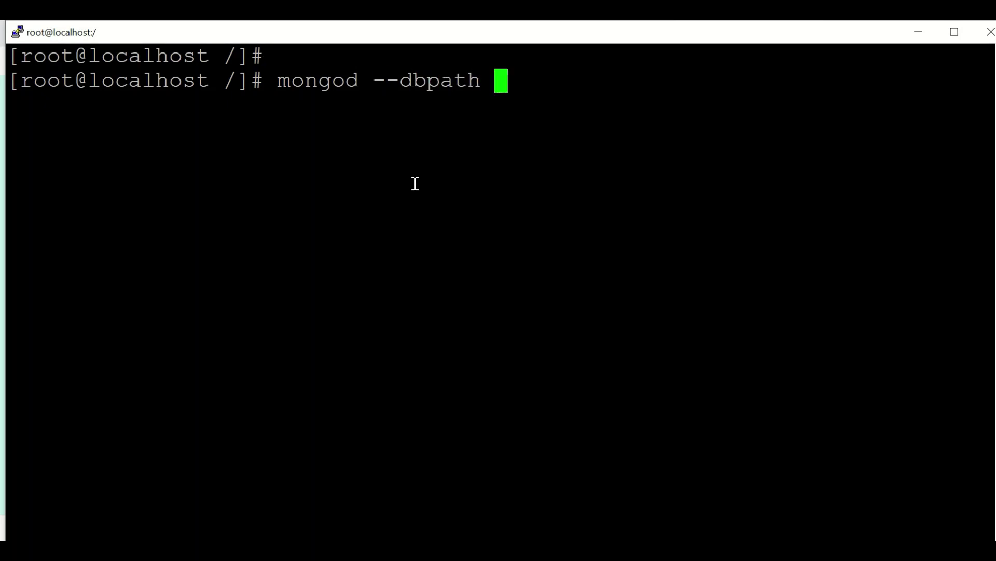
text(/home/vemara )
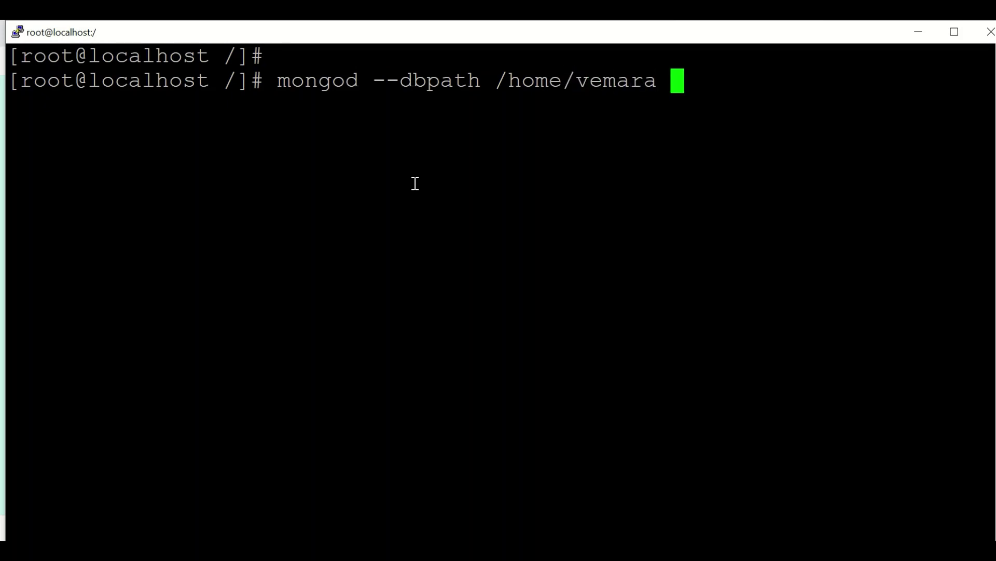
text(--l)
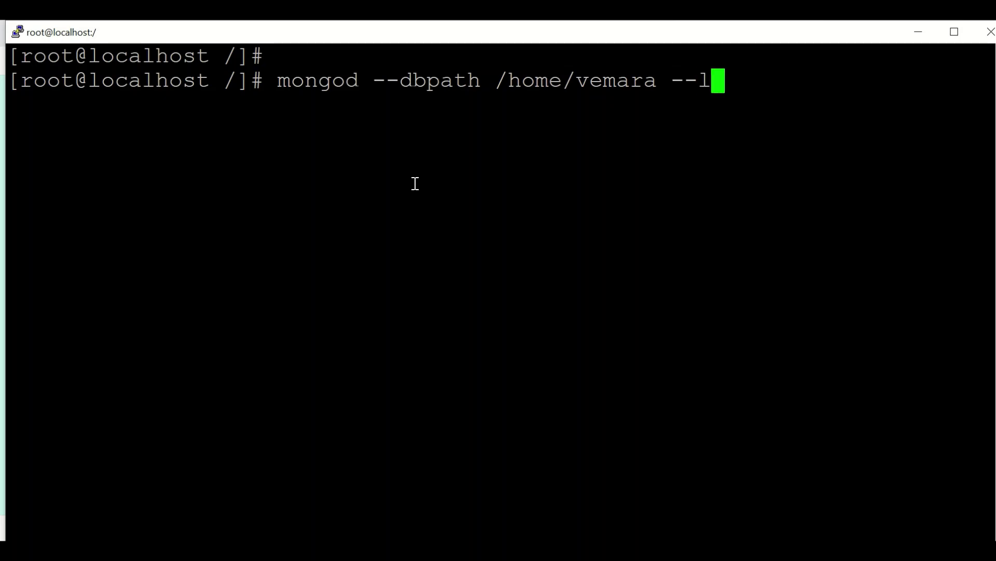
text(ogpath )
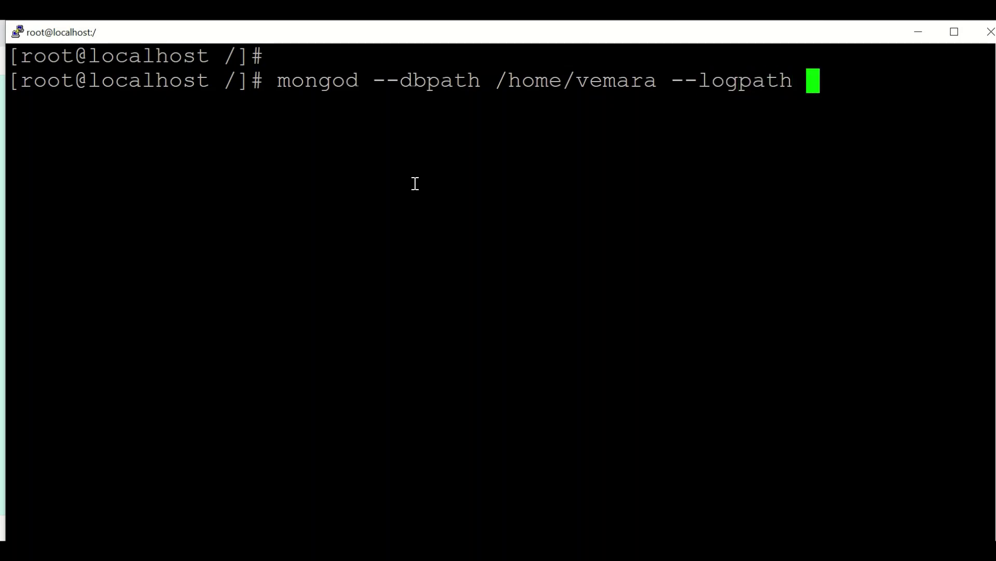
text(/home/vemara)
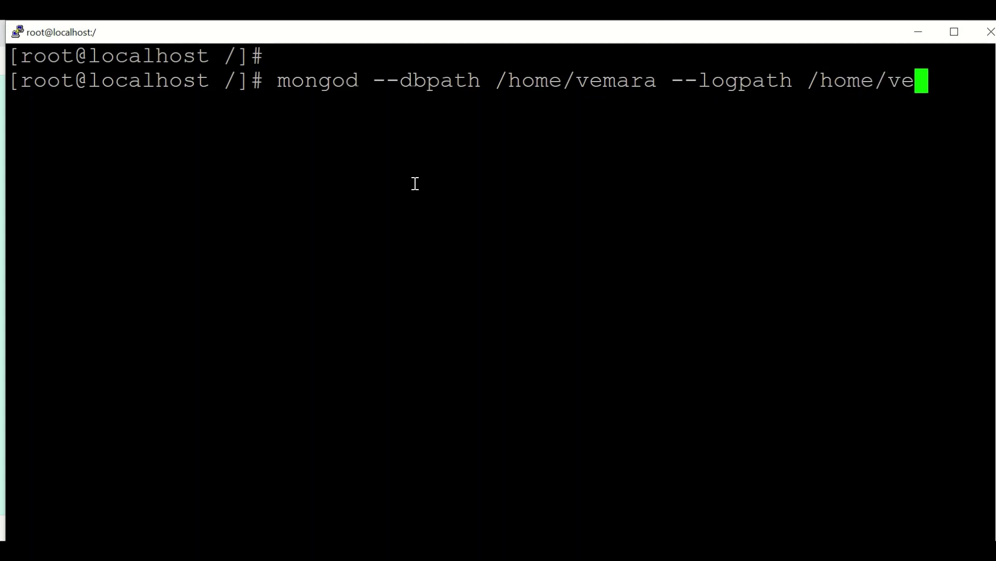
text(/)
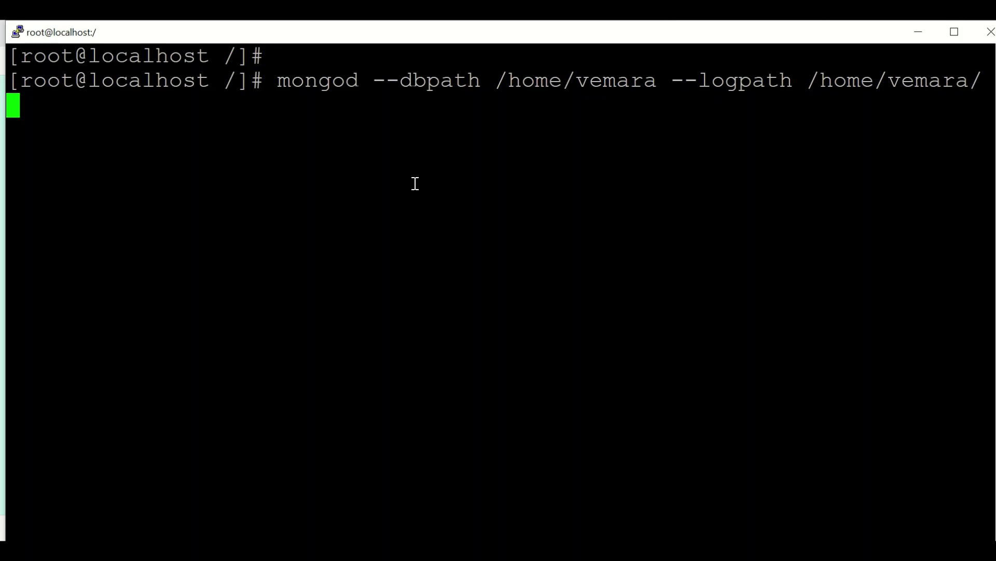
text(ongod)
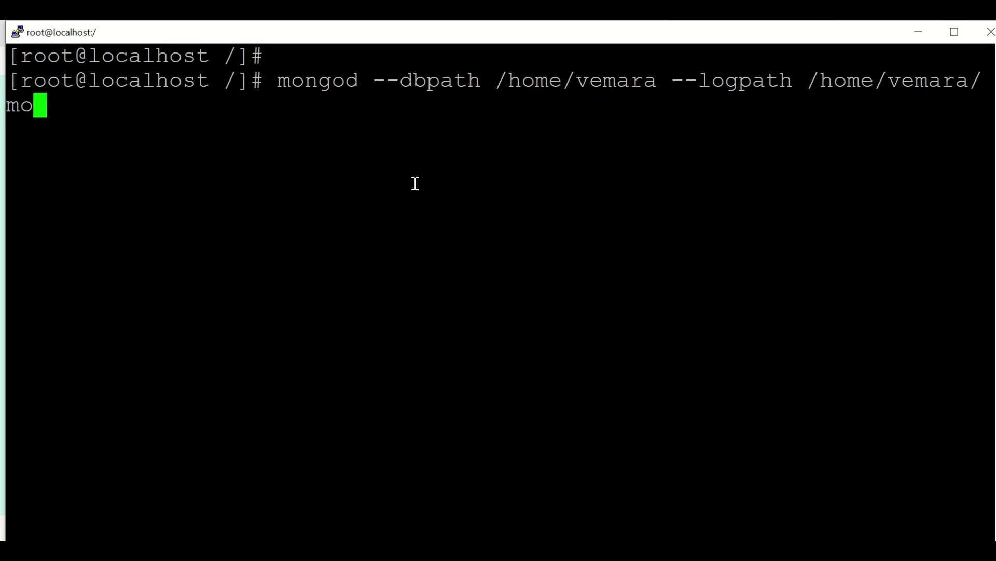
text(.log )
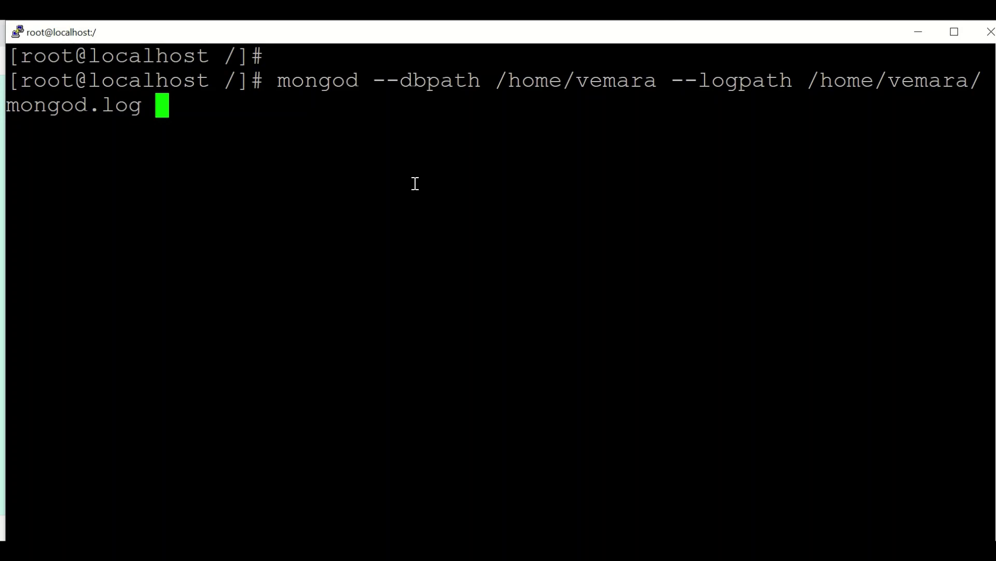
text(--)
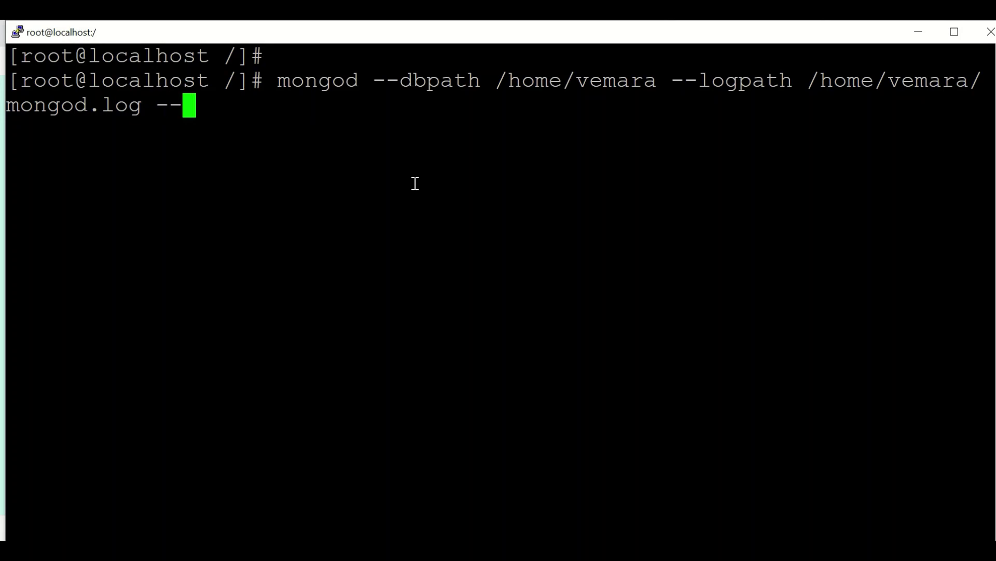
text(port )
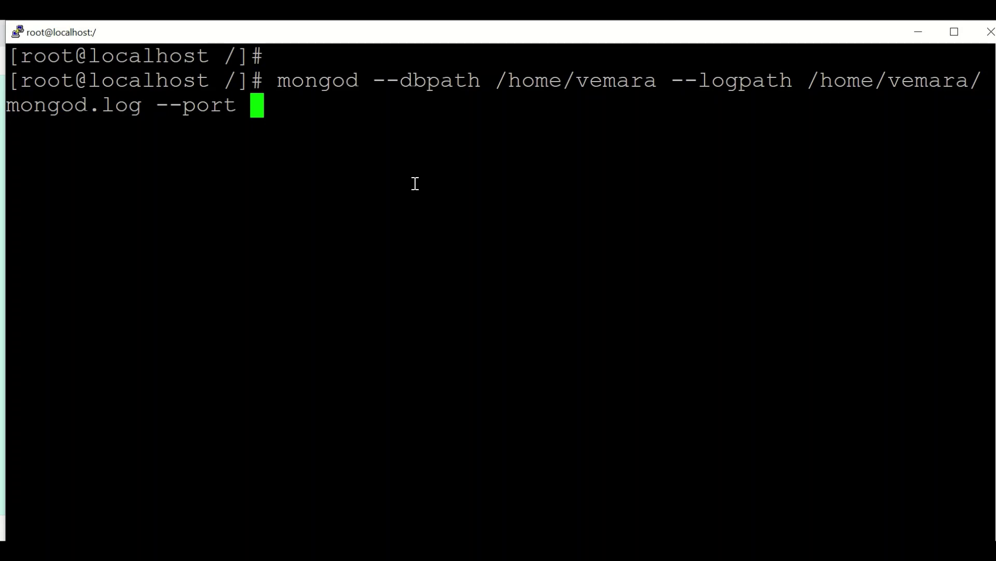
text(271)
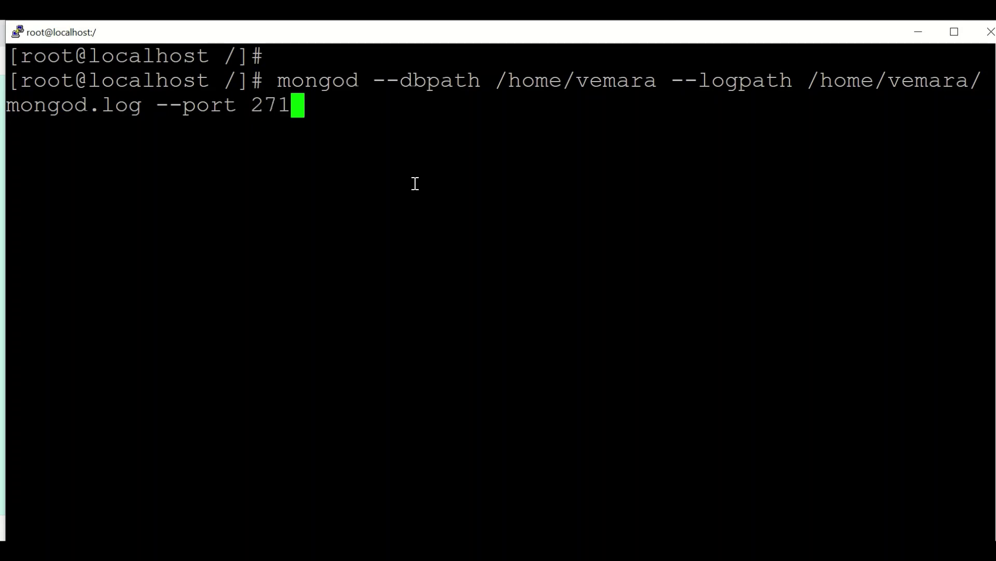
key(BackSpace)
text(01)
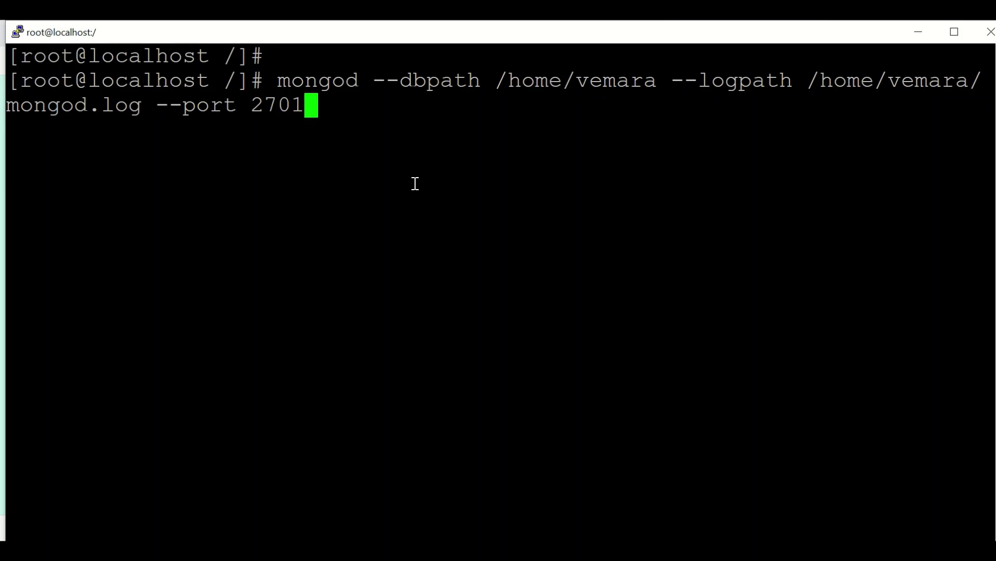
text(8)
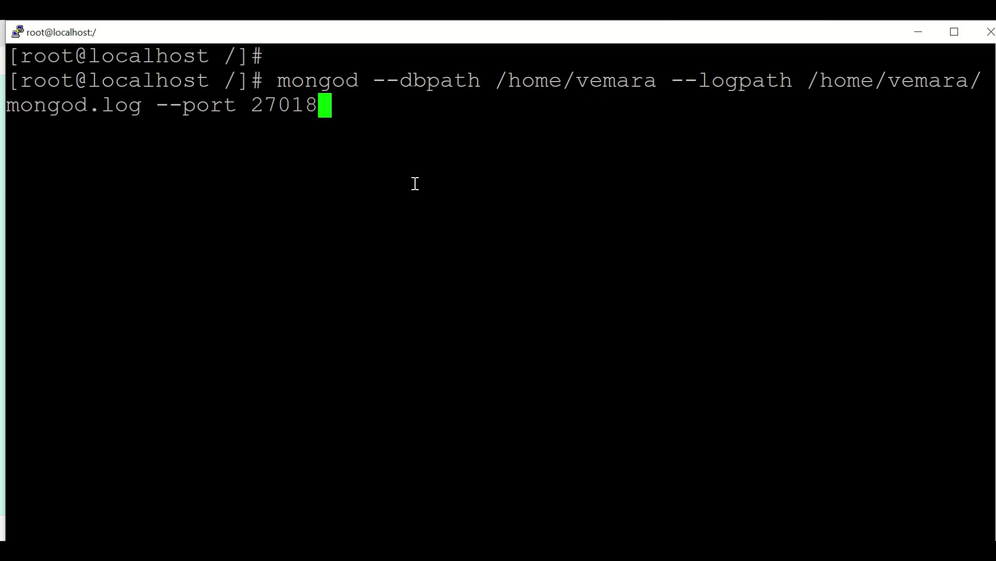
text( -)
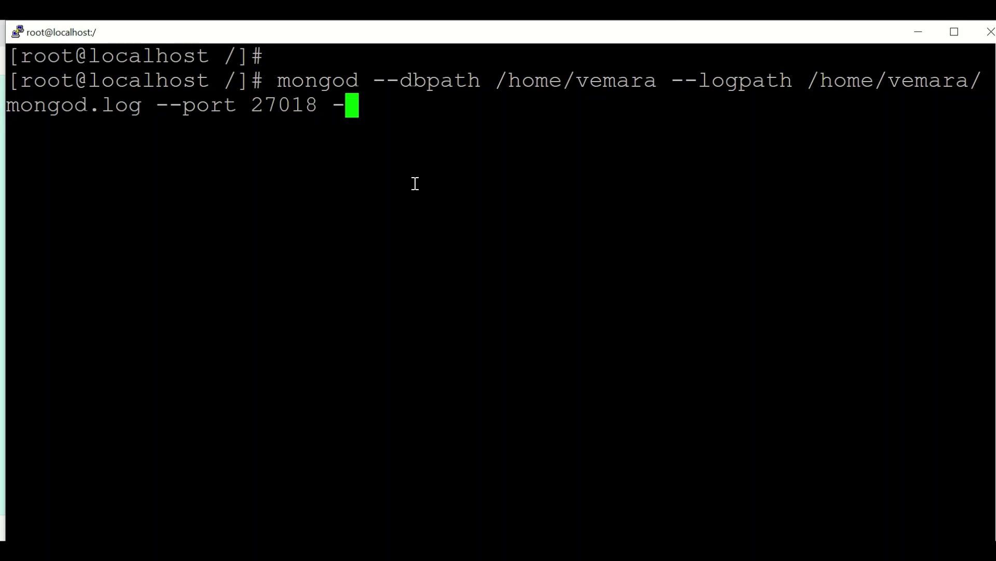
text(-fork)
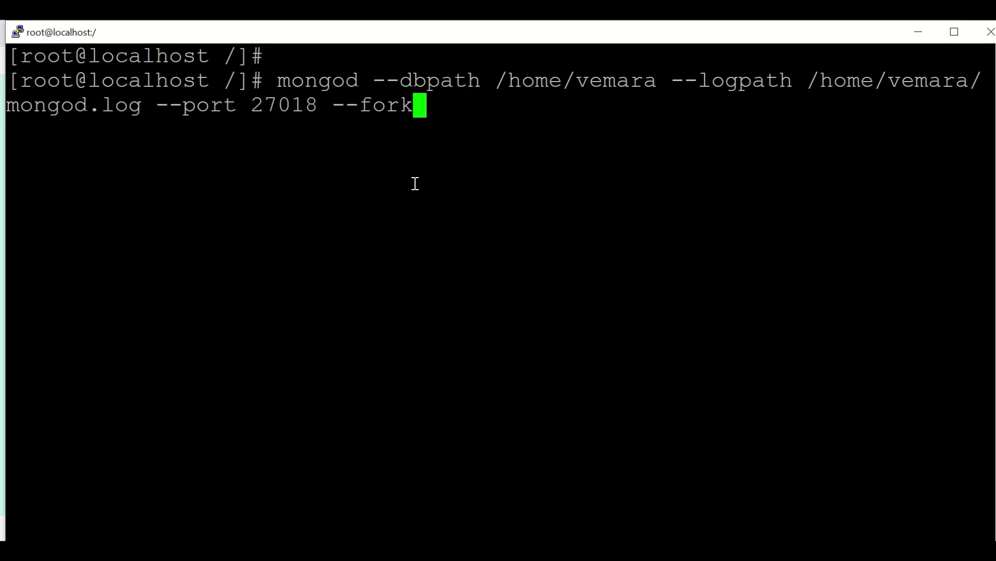
key(Return)
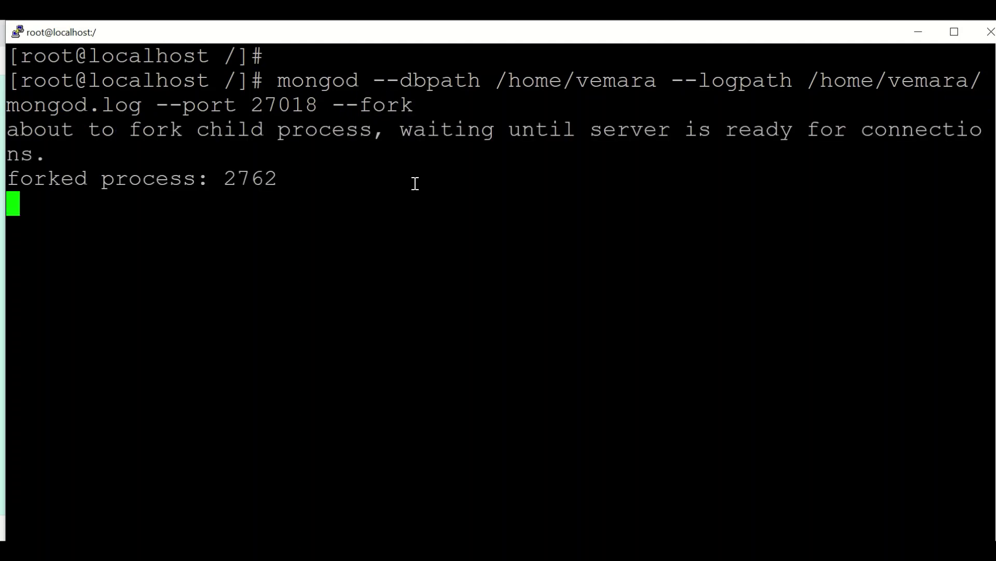
key(Return)
key(Return)
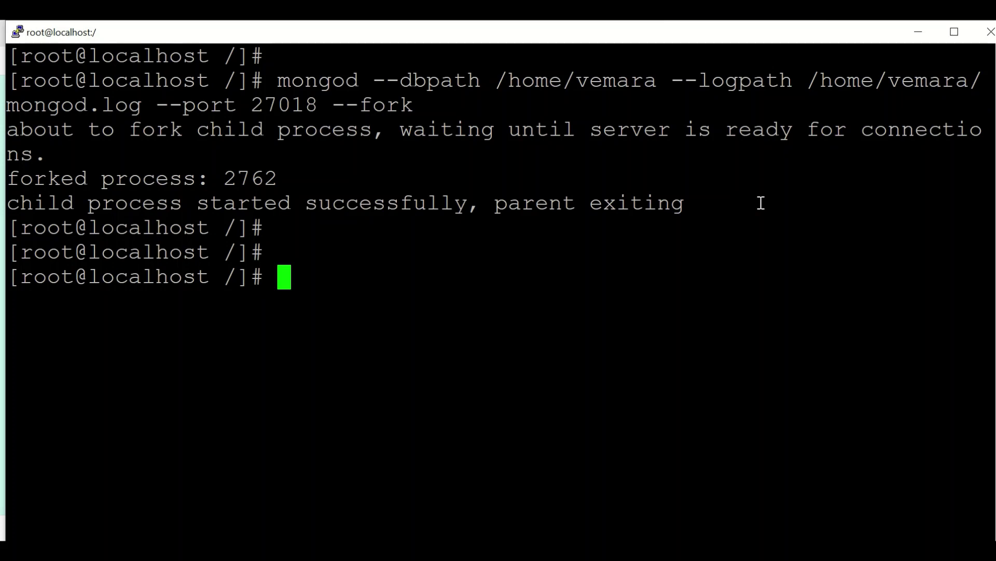
- Connect with mongo --port 27018 and clear away the startup notices
text(mongo )
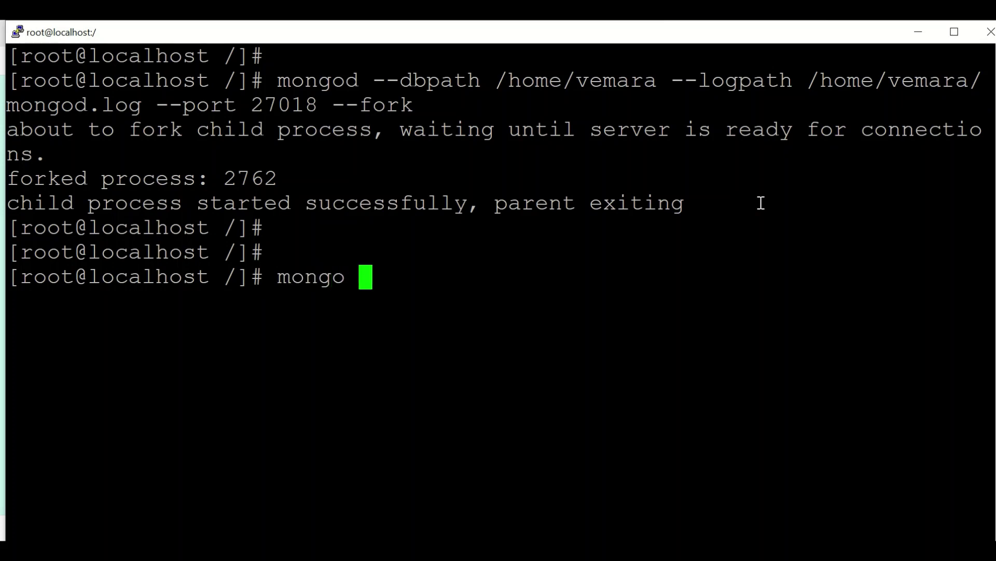
text(--)
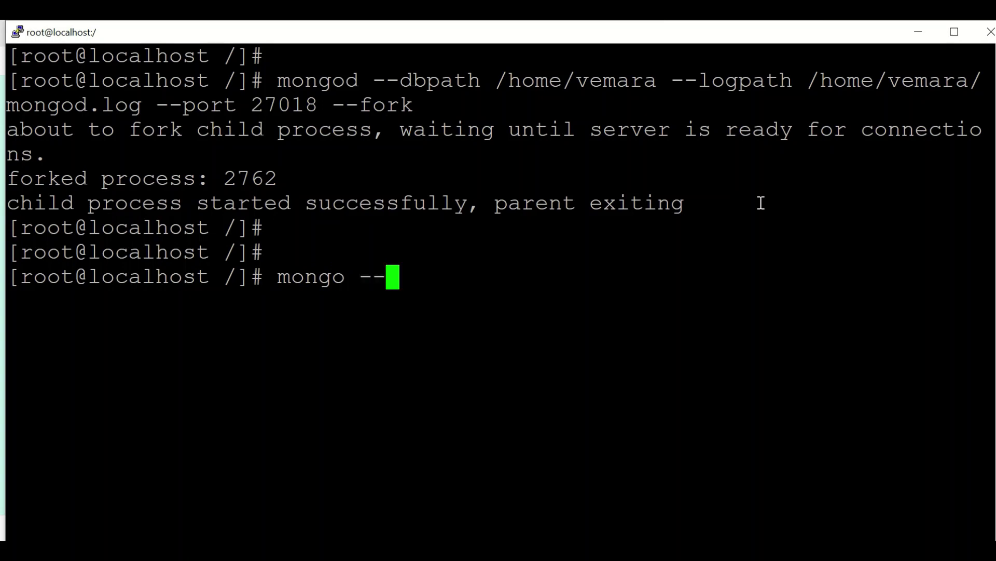
text(port )
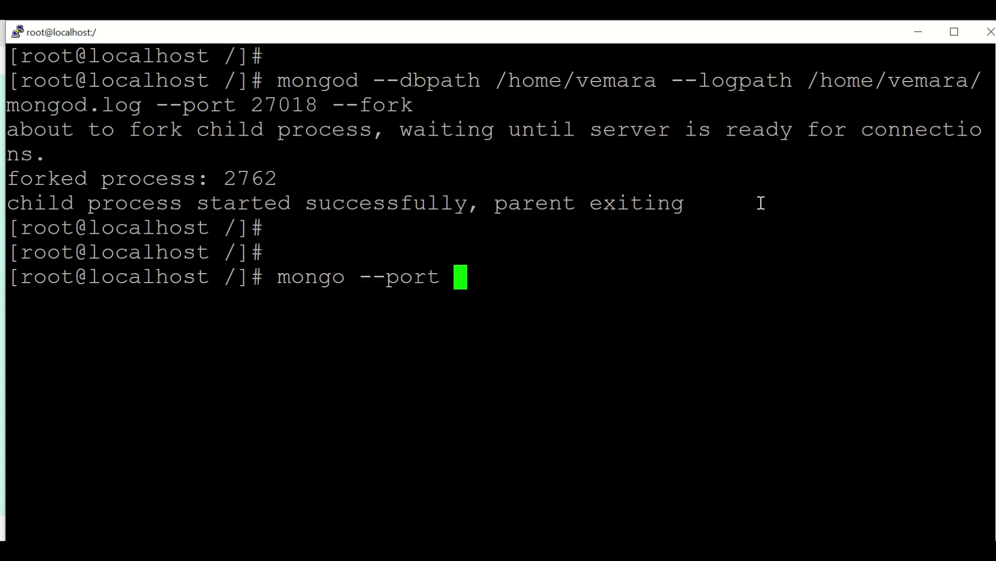
text(27)
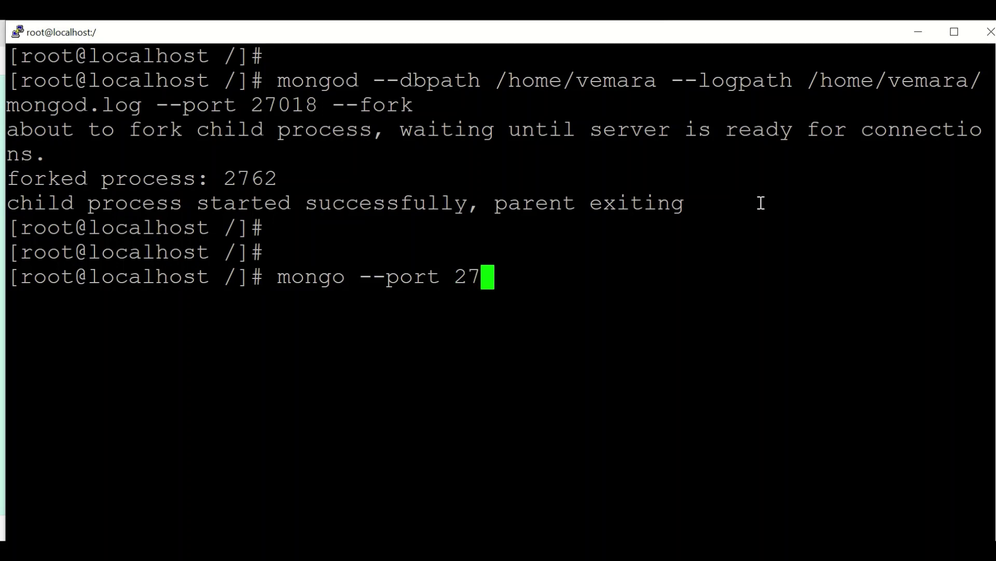
text(018)
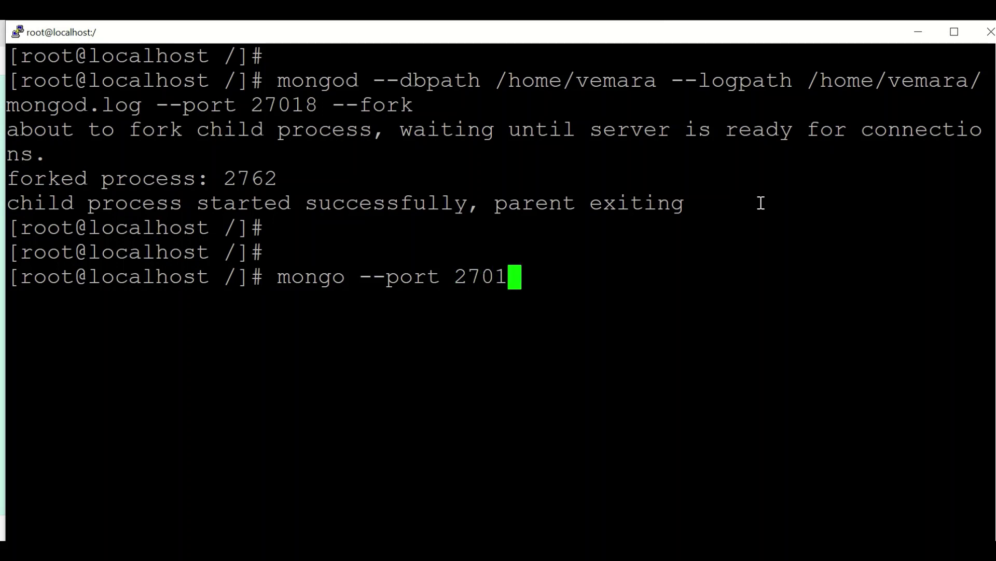
key(ctrl+l)
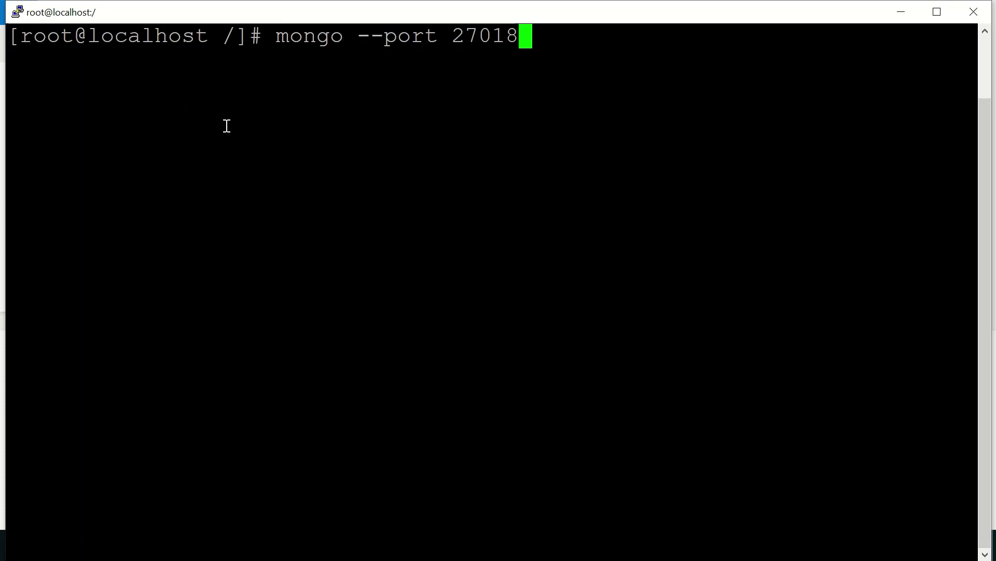
key(Return)
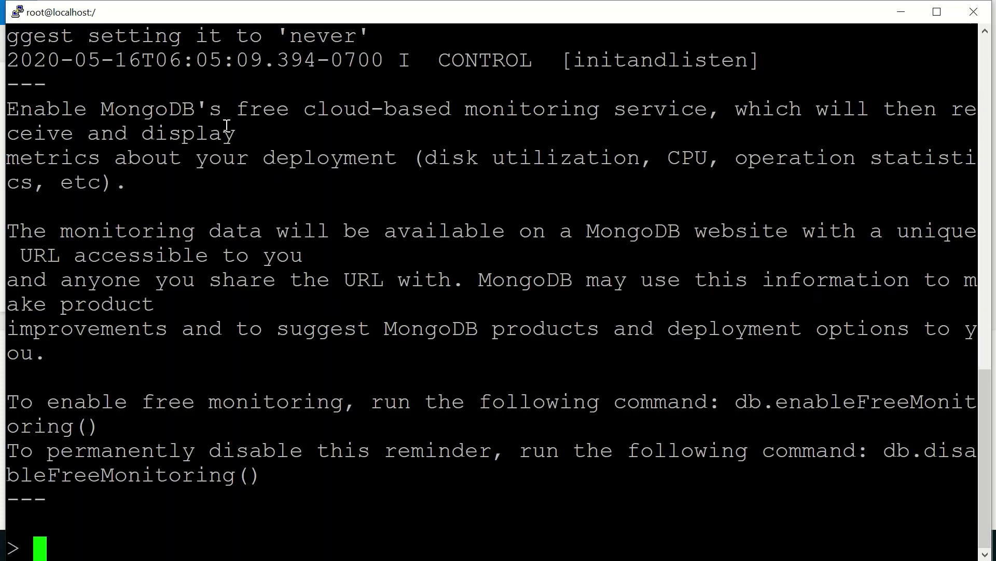
key(ctrl+l)
- List the existing databases and switch to the test database
text(sho)
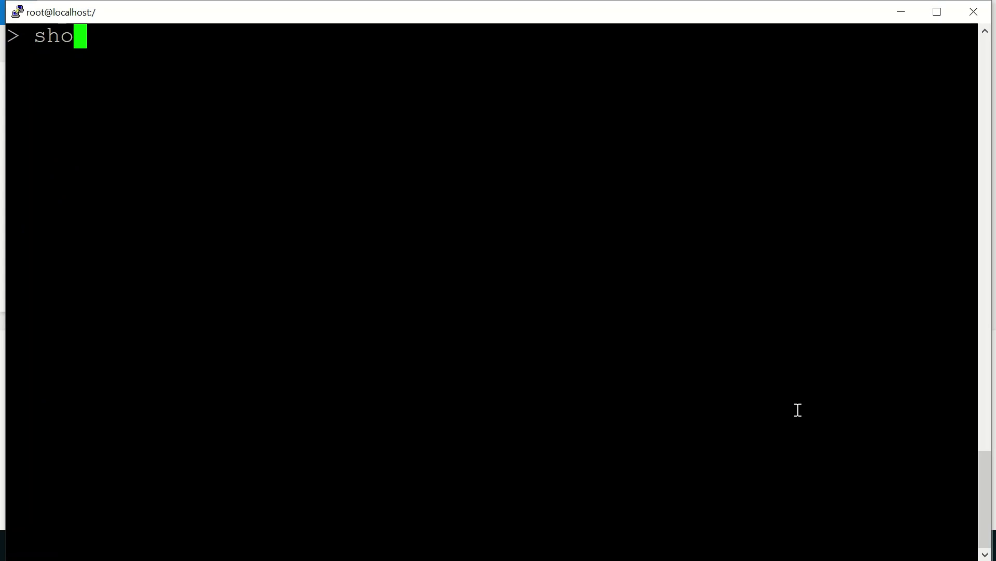
text(w db)
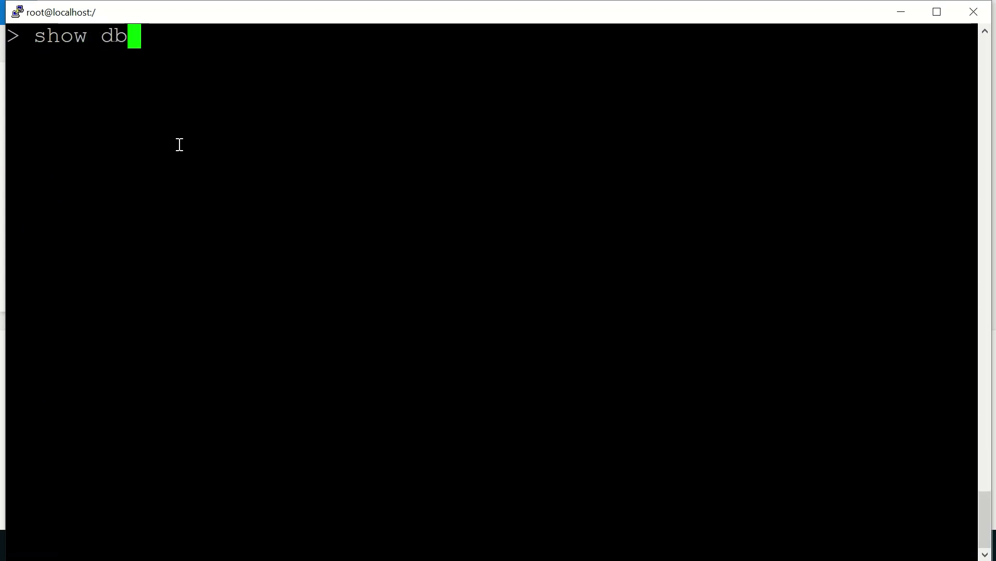
text(s)
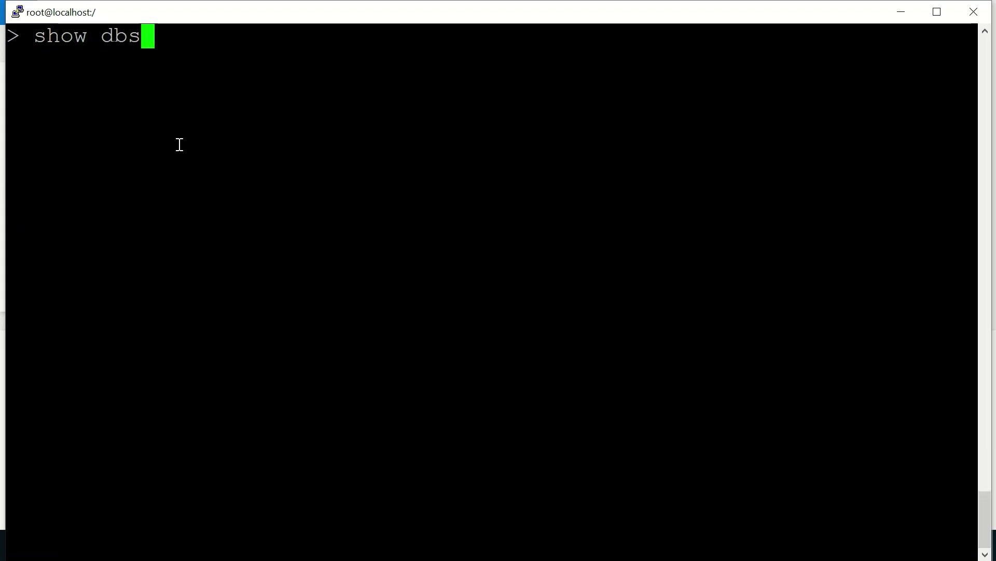
key(Return)
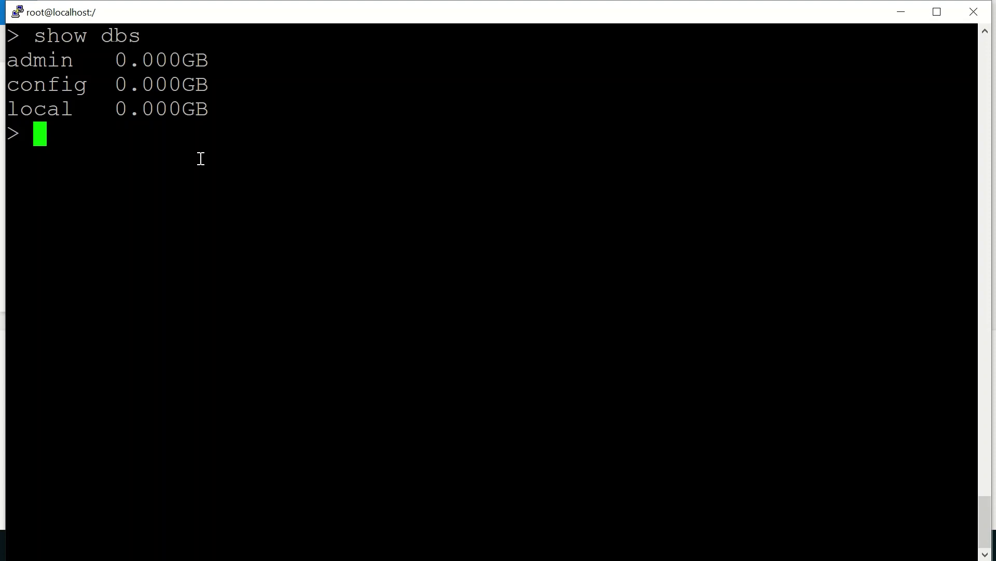
text(use t)
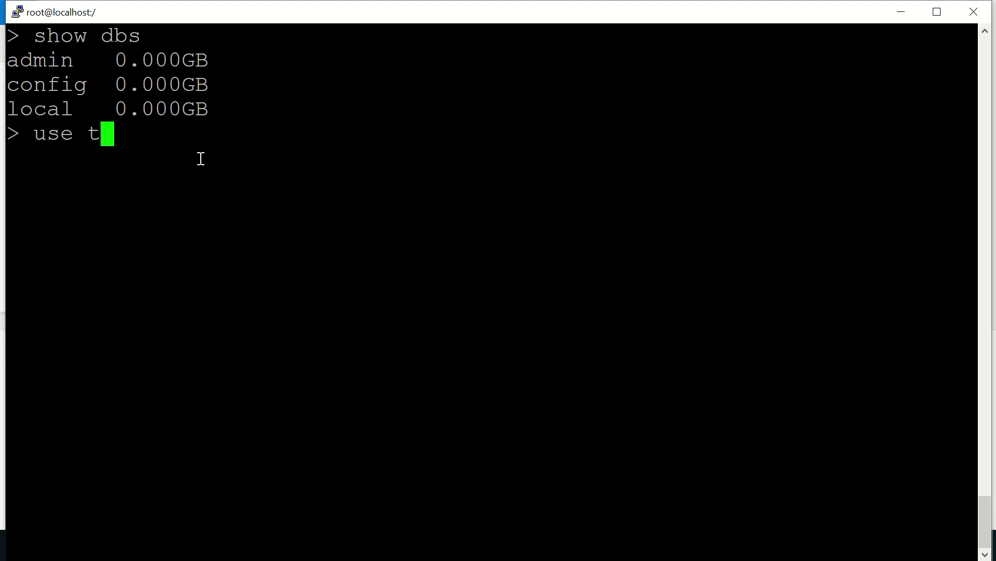
text(est)
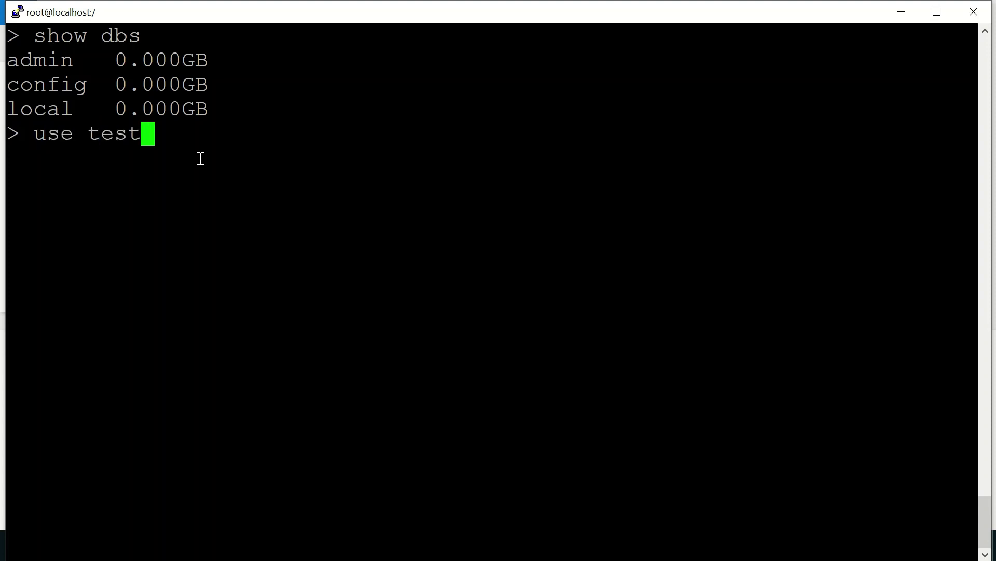
key(Return)
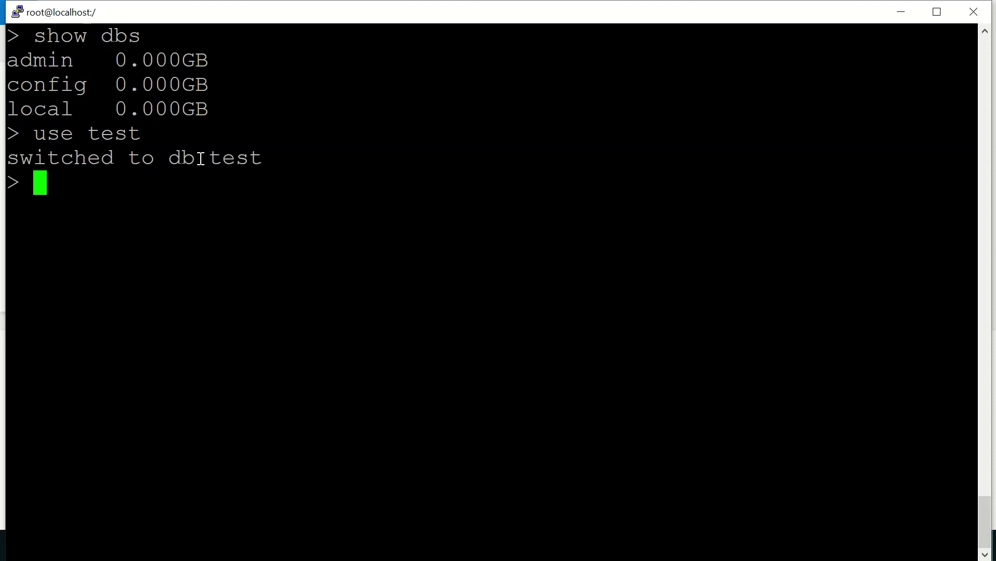
- Insert {"a":1,"b":10} into mytable and confirm test now appears in show dbs
text(db)
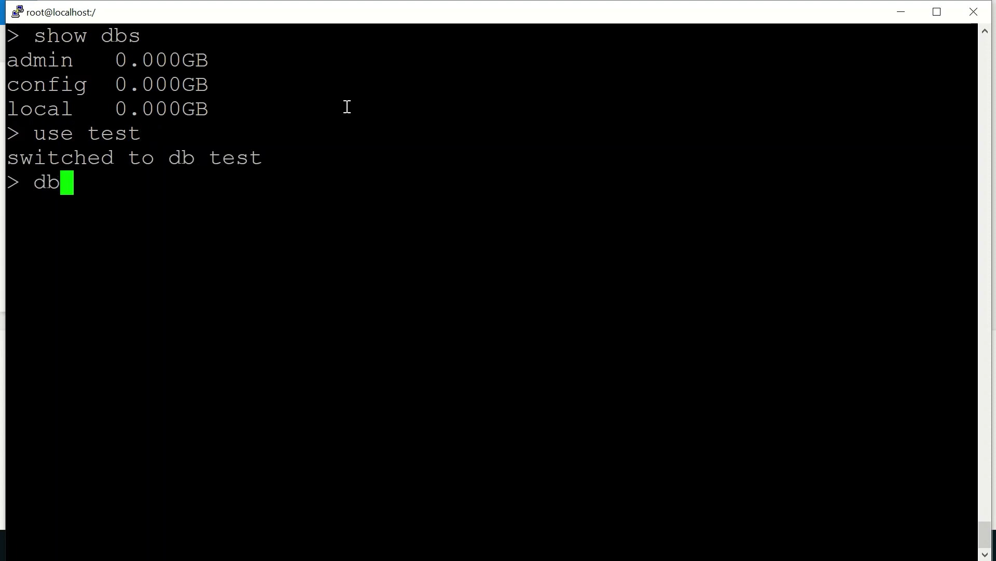
text(.myt)
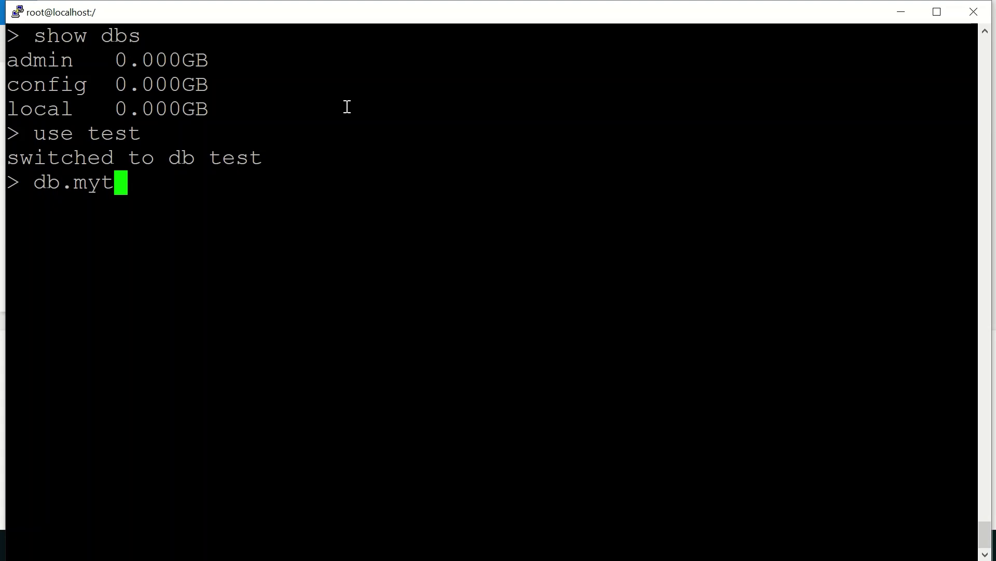
text(able)
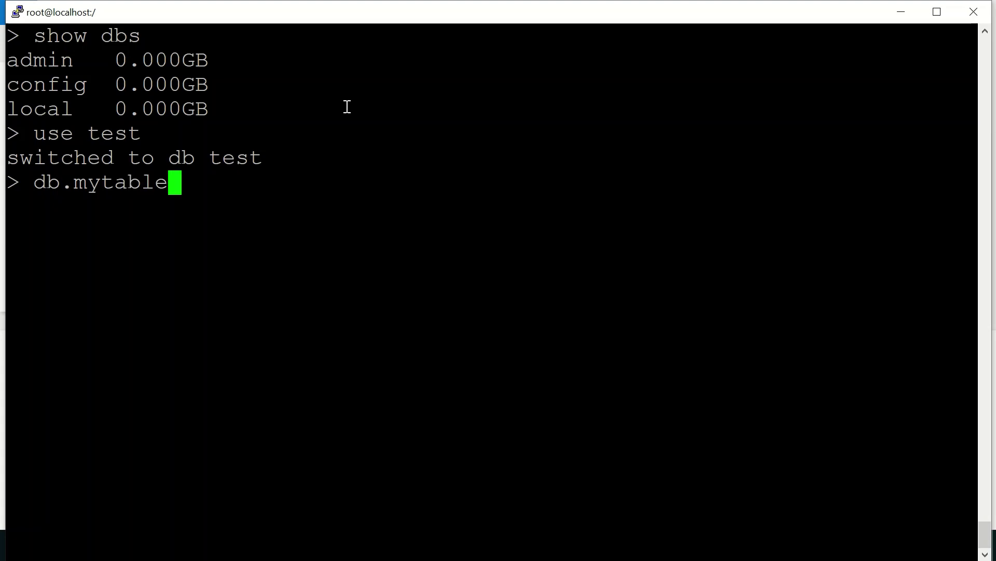
text(.insert)
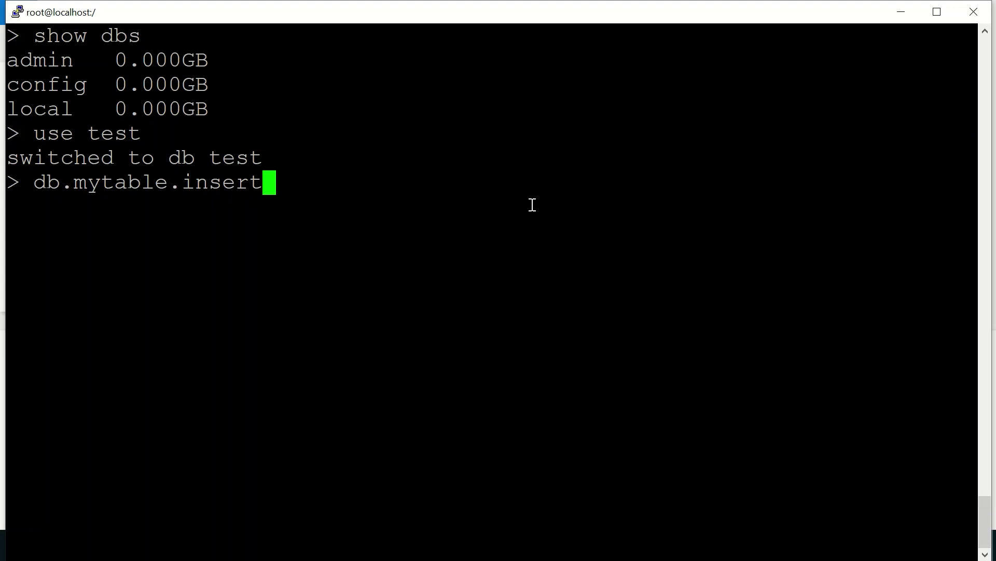
text(({)
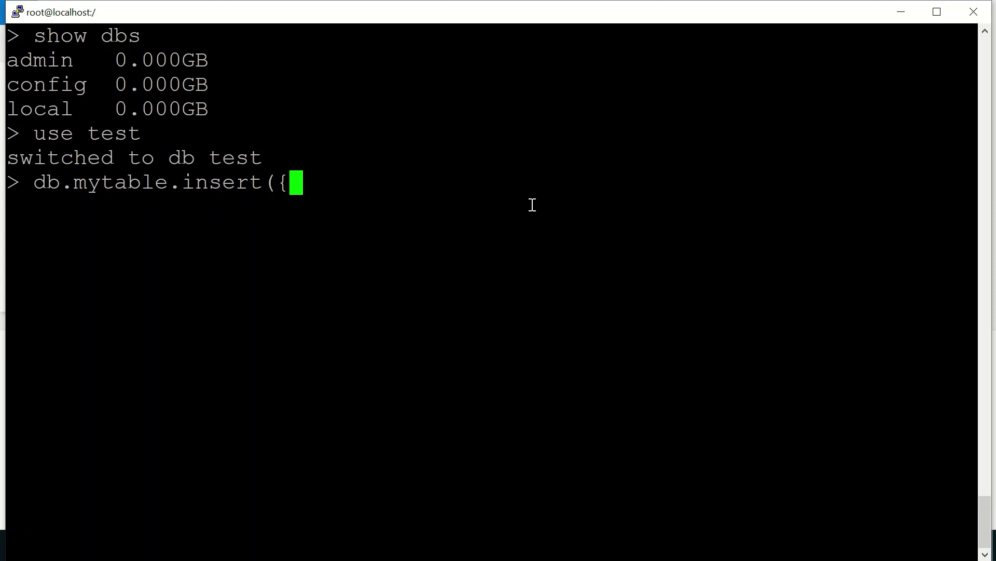
text("a")
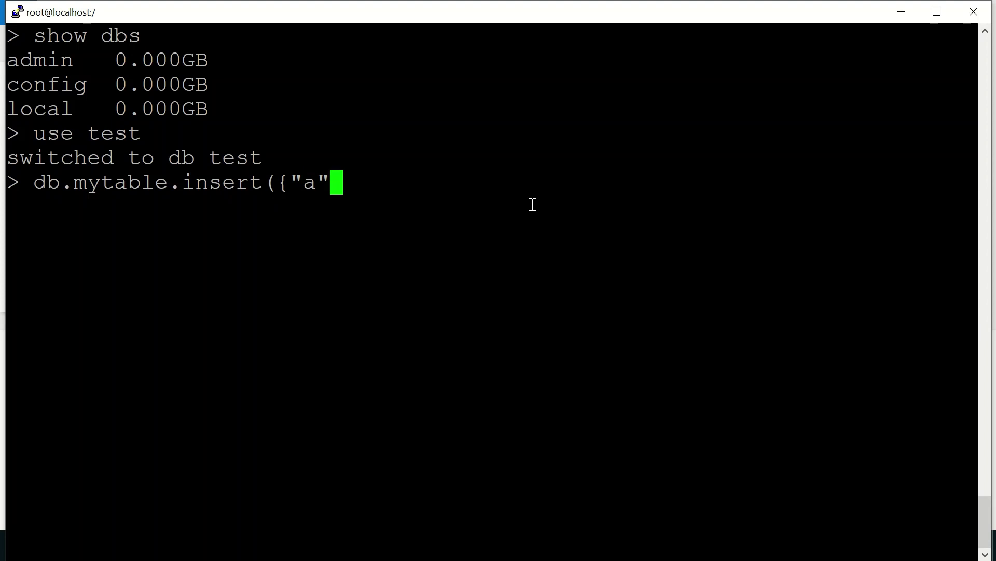
text(:1,")
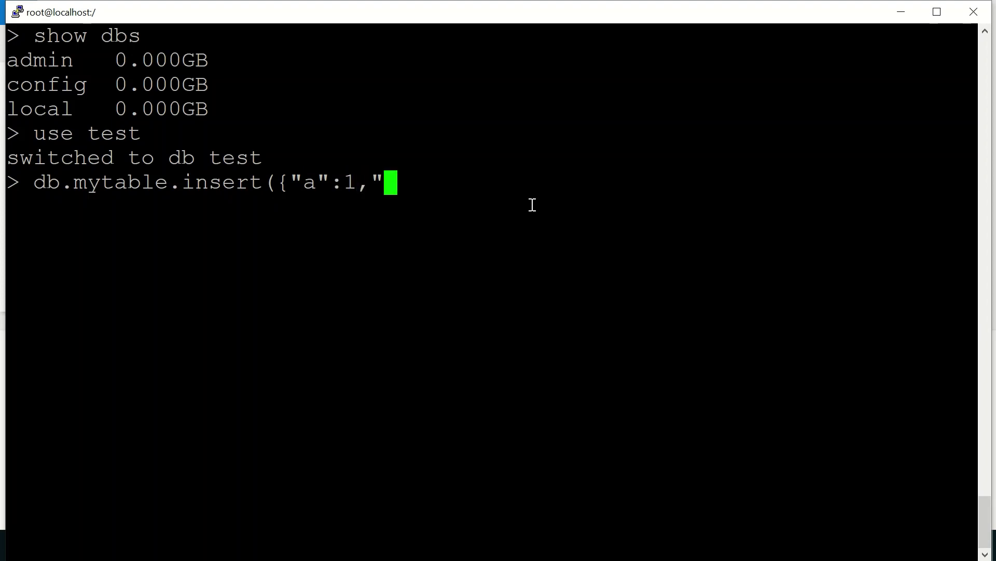
text(b")
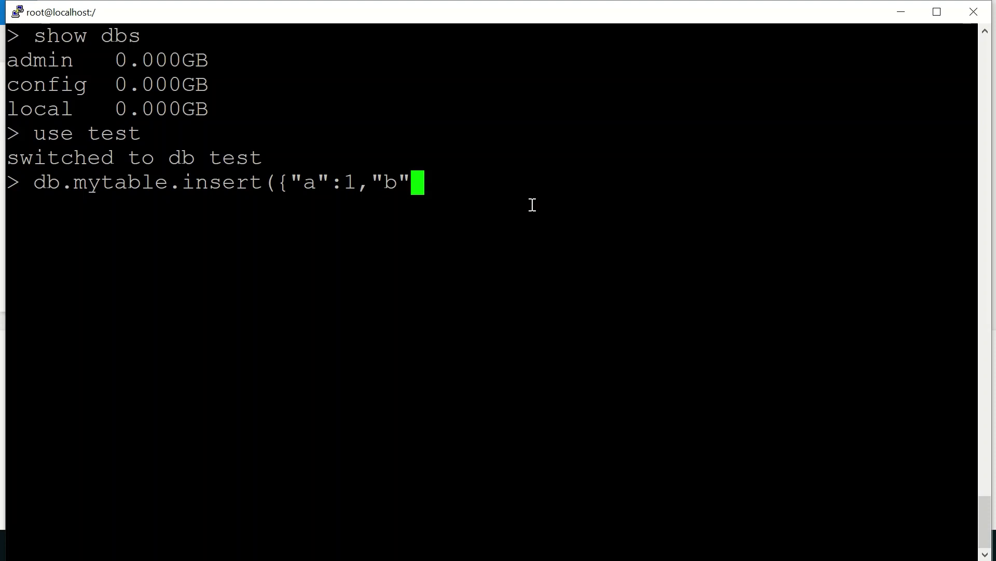
text(:10}))
key(Return)
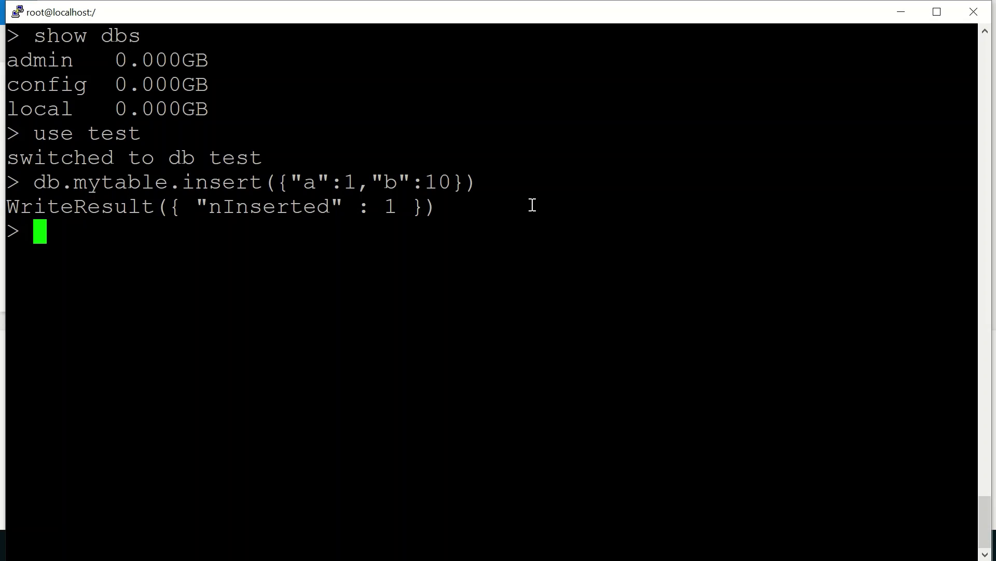
text(sho)
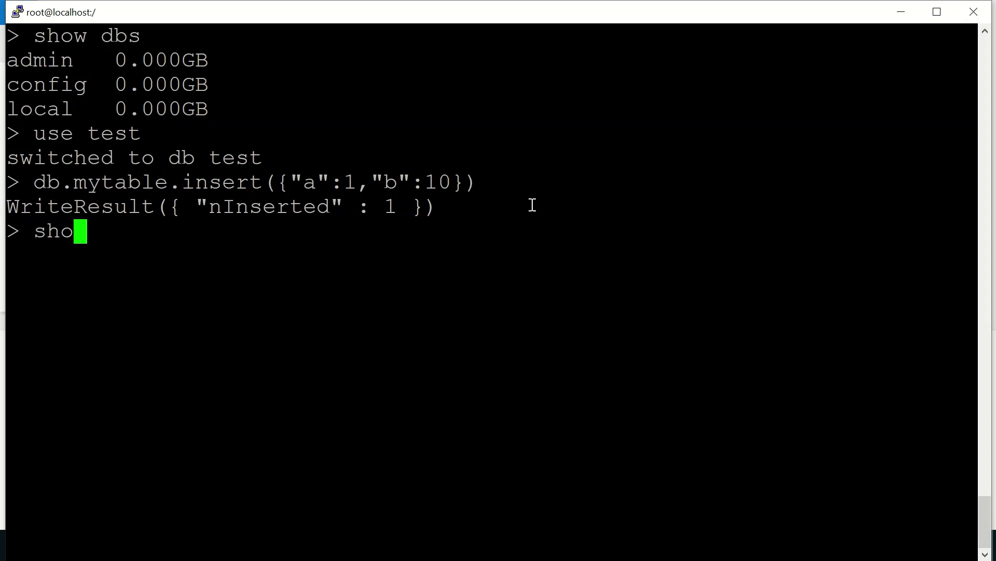
text(w dbs)
key(Return)
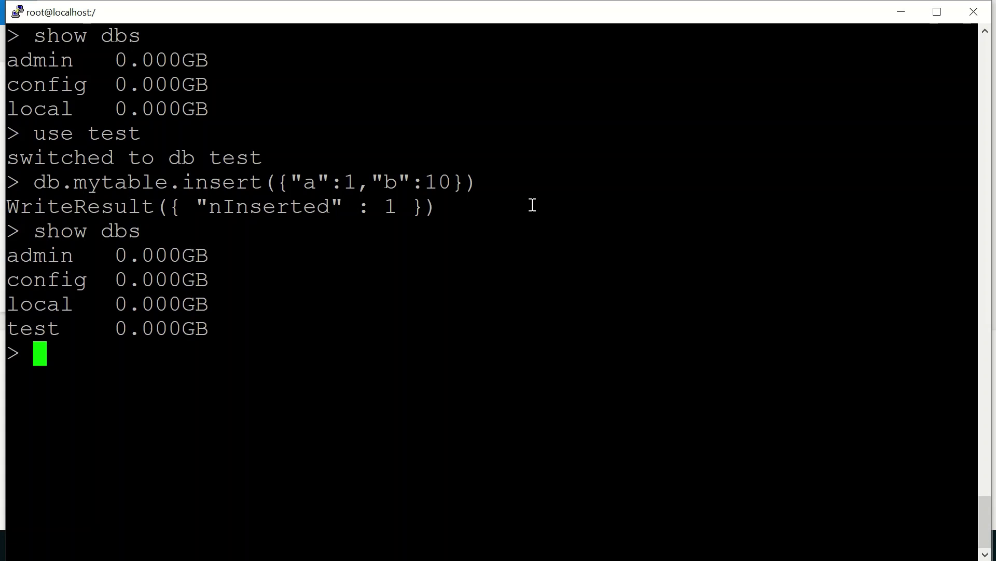
key(ctrl+l)
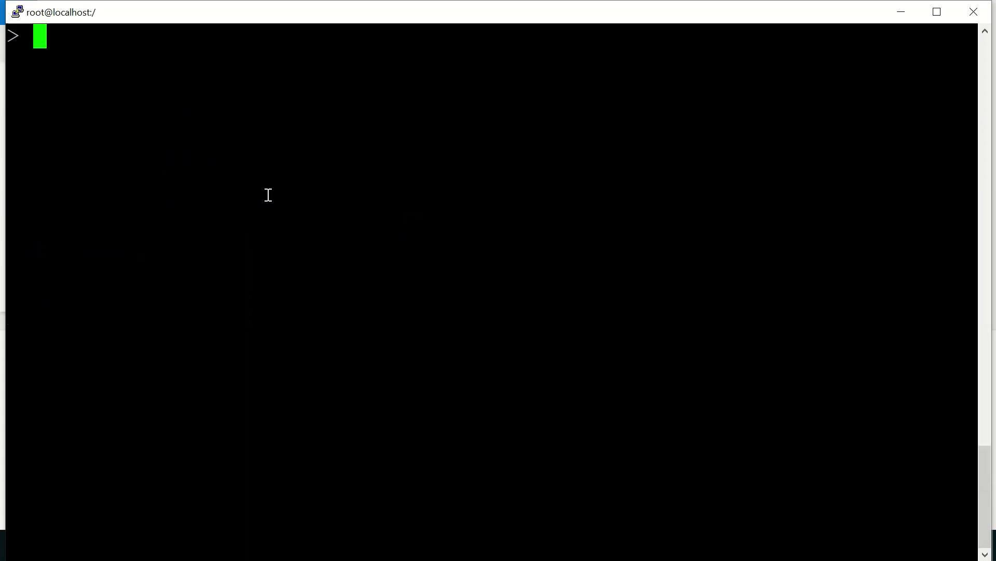
- Switch to admin and run db.shutdownServer() to stop the port 27018 server
text(use admin)
key(Return)
text(db.)
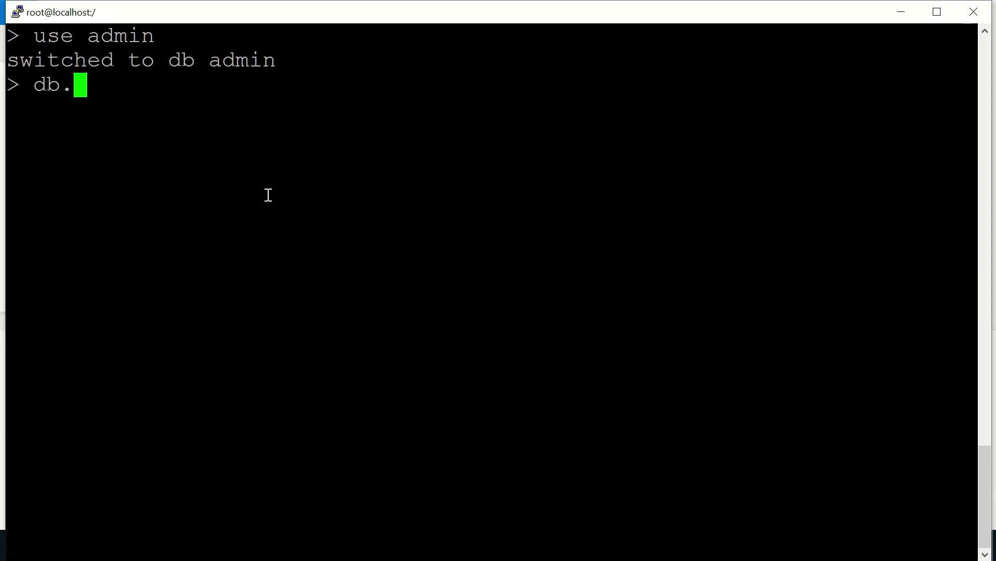
text(shu)
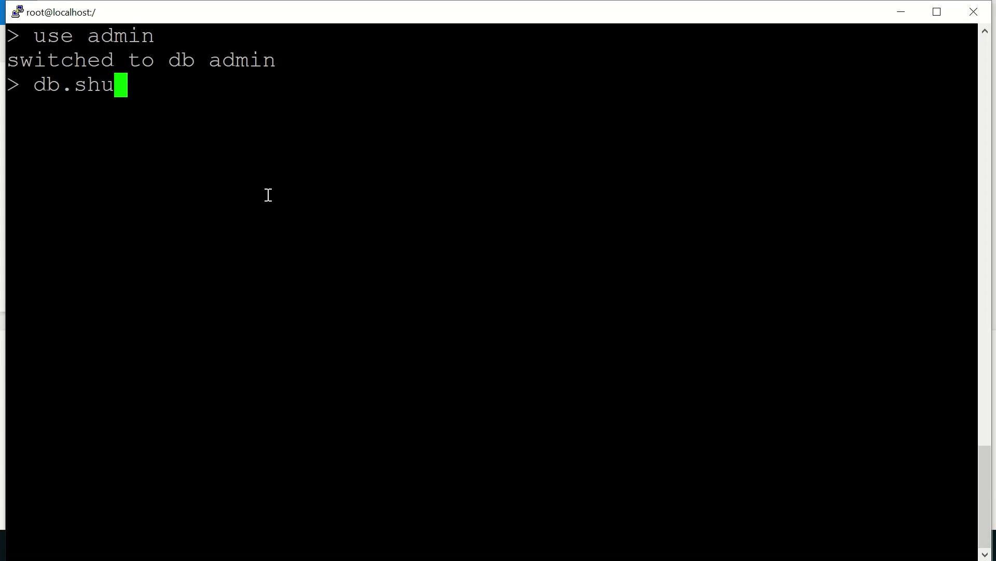
key(Tab)
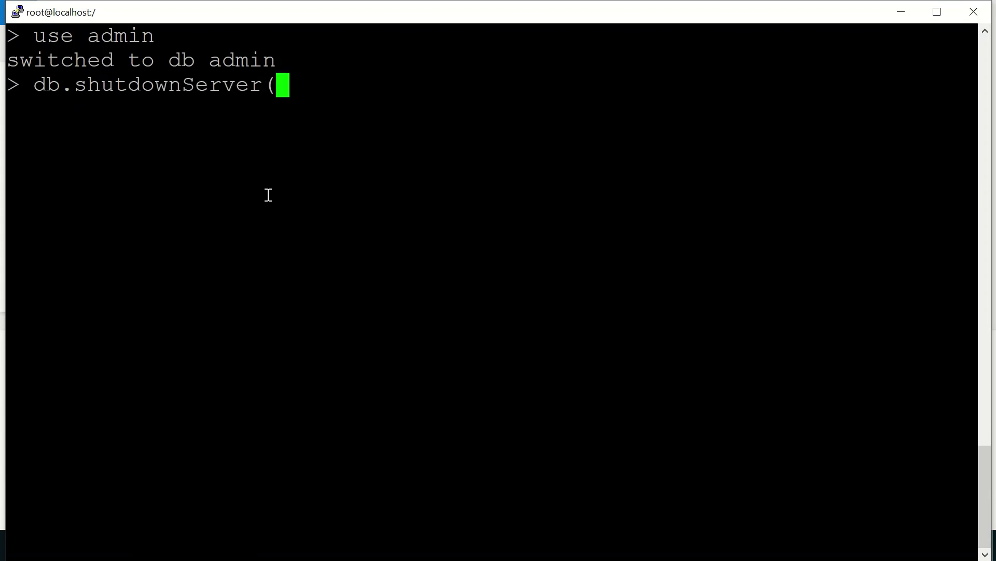
text())
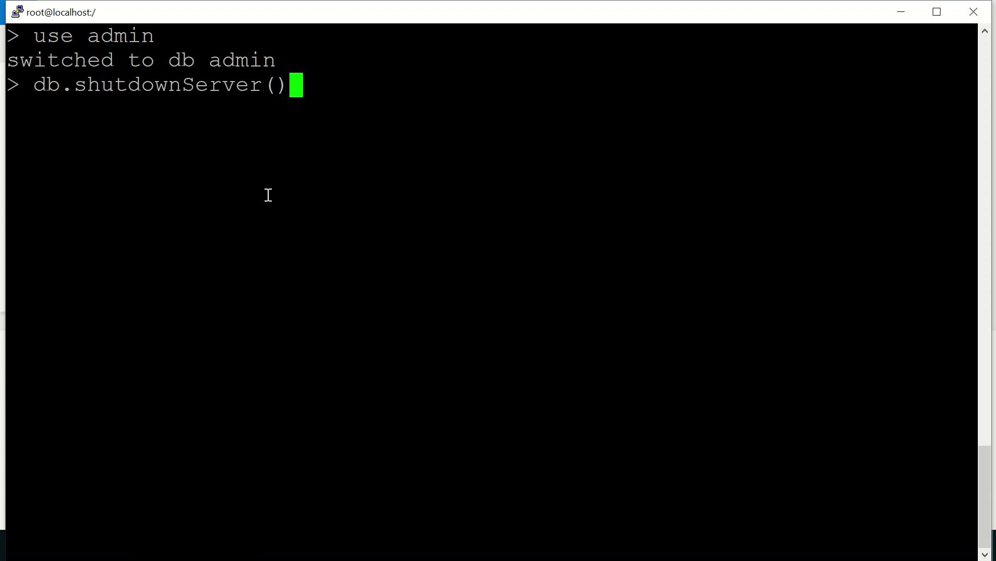
key(Return)
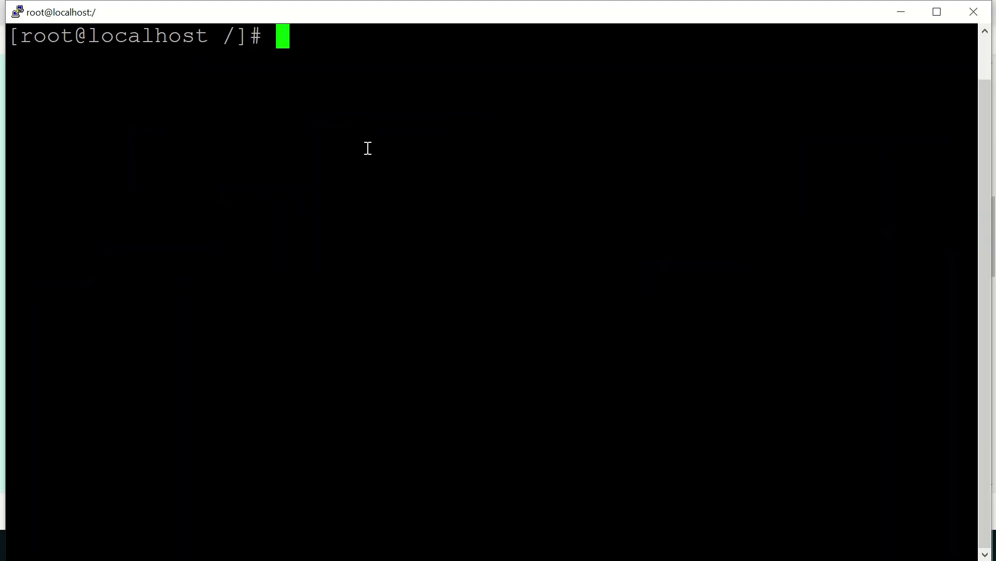
- List the home directory's data and log files with ls -r, then clear the screen
text(cd /hom)
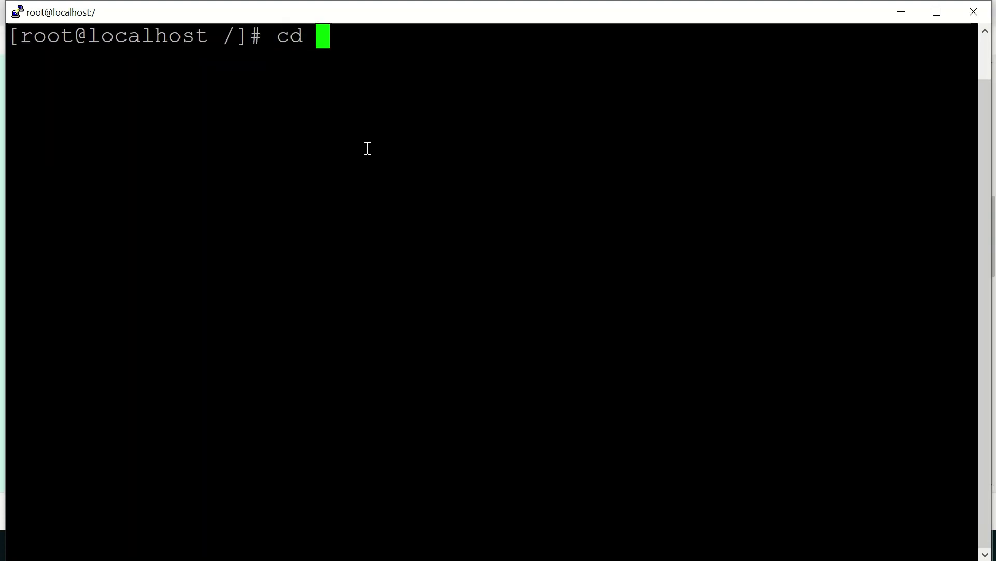
text(e)
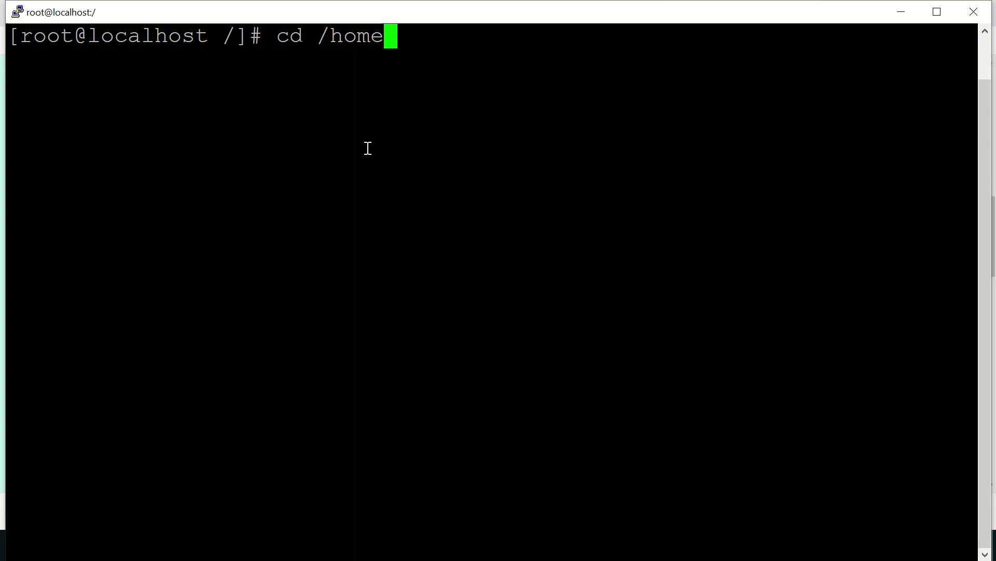
text(/vemara)
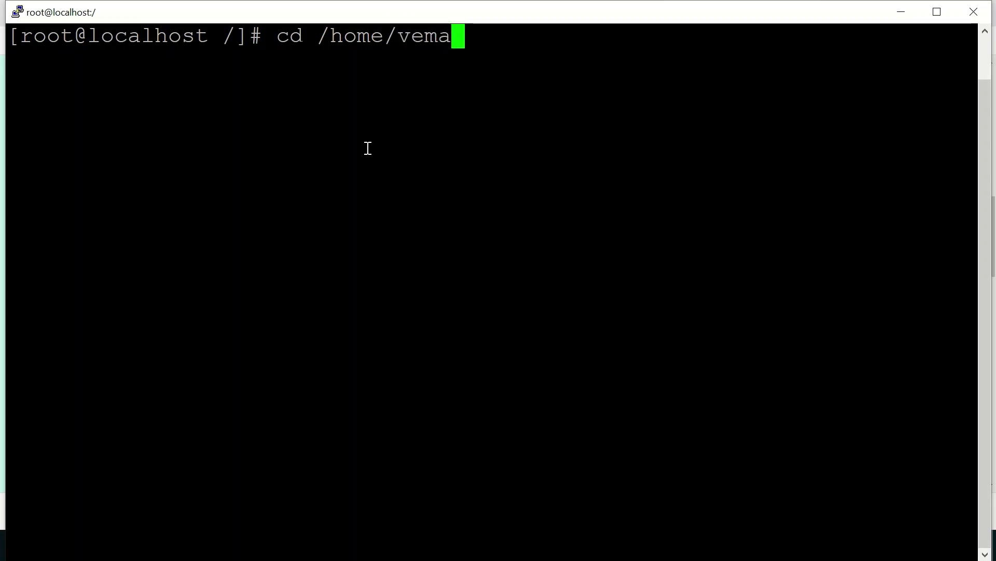
key(Return)
text(ls -r)
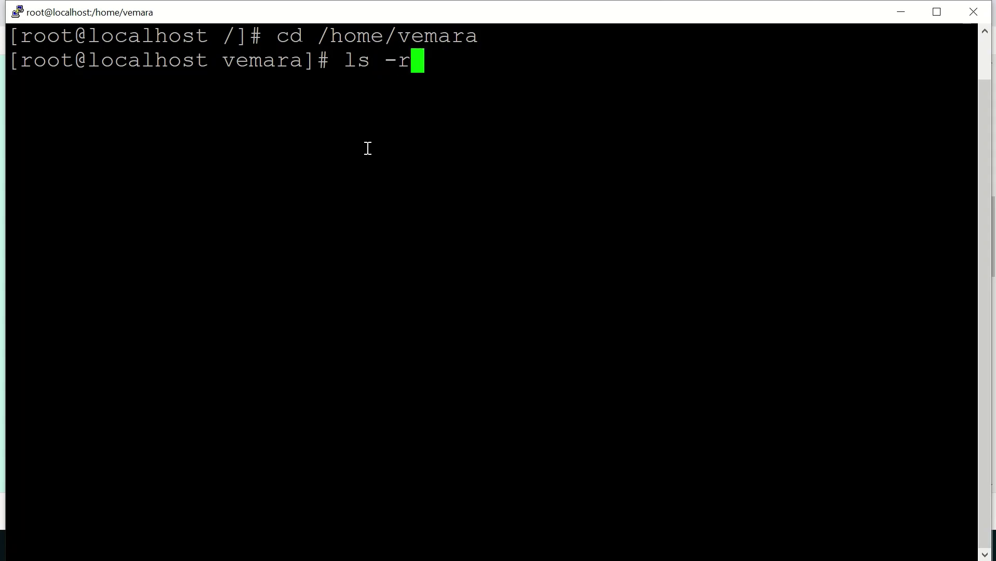
key(Return)
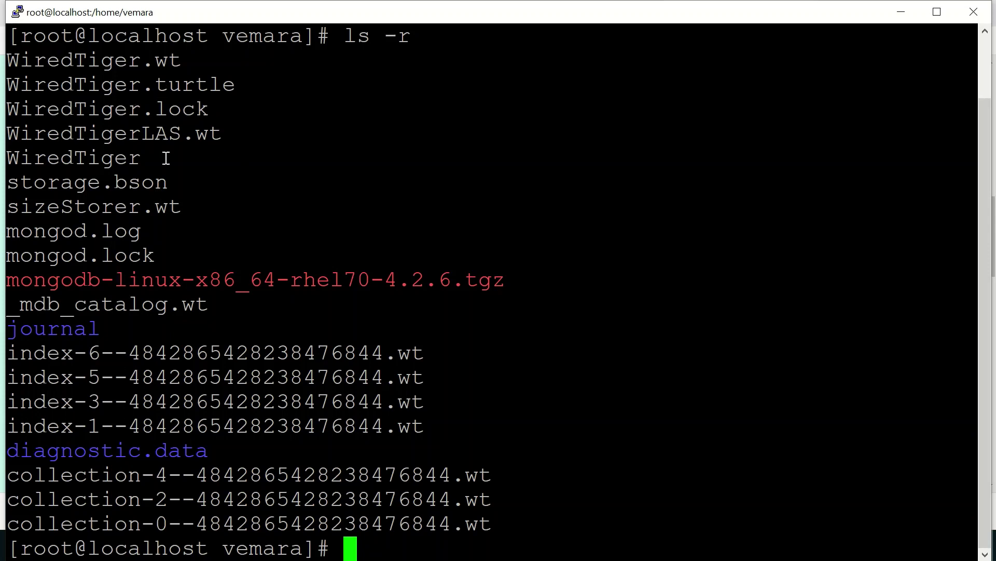
key(ctrl+l)
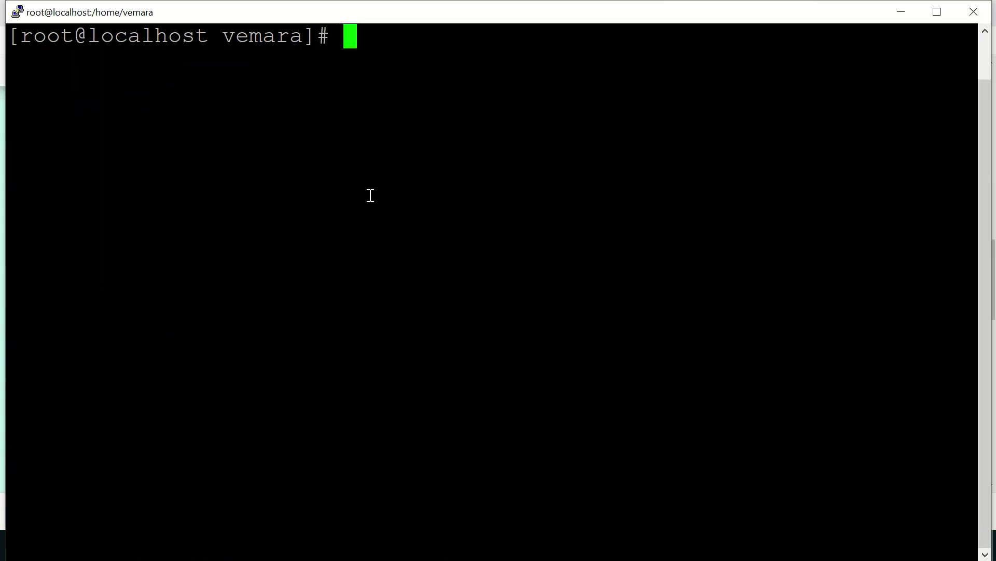
- Reopen mongod.conf in vi, confirm fork is enabled and port is 27018, then save and exit with :wq!
text(clear)
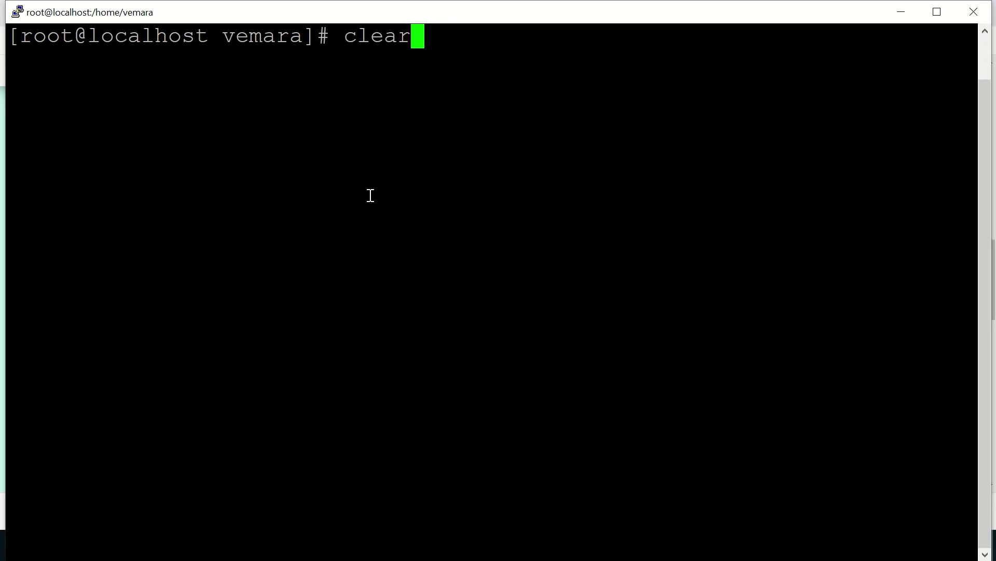
key(Return)
key(Up)
key(Up)
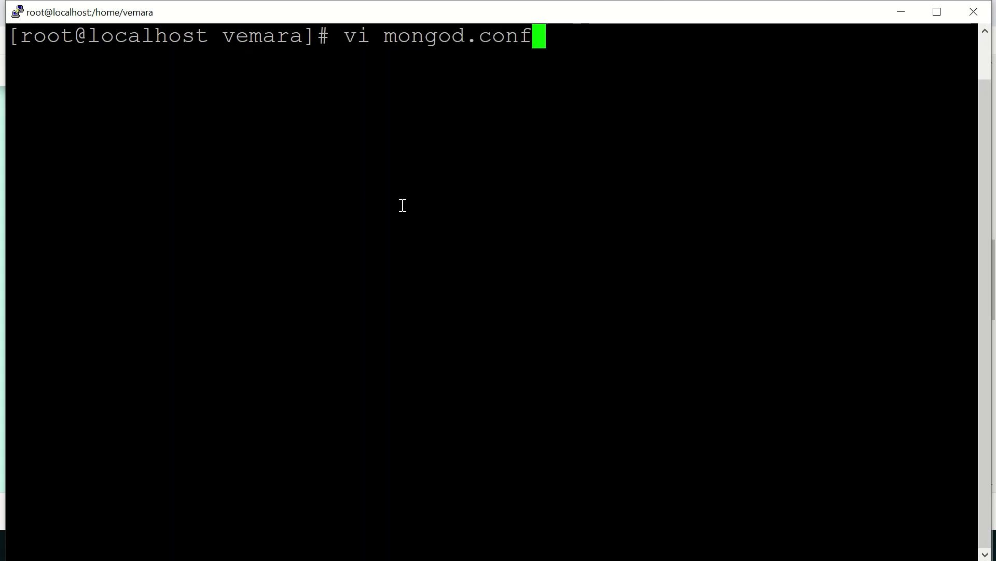
key(Return)
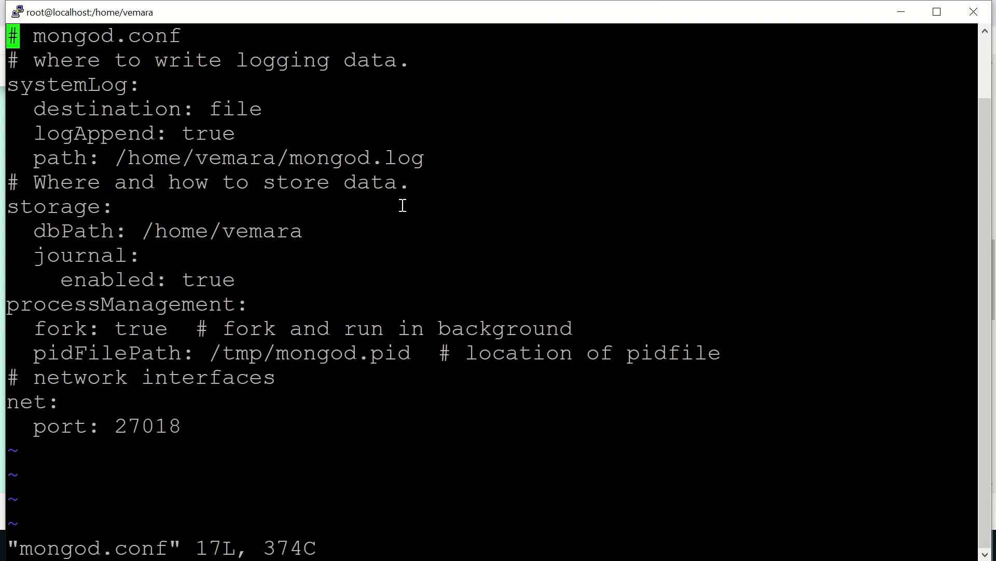
key(Down)
key(Down)
key(Down)
key(Down)
key(Down)
key(Down)
key(Down)
key(Down)
key(Down)
key(Down)
key(Down)
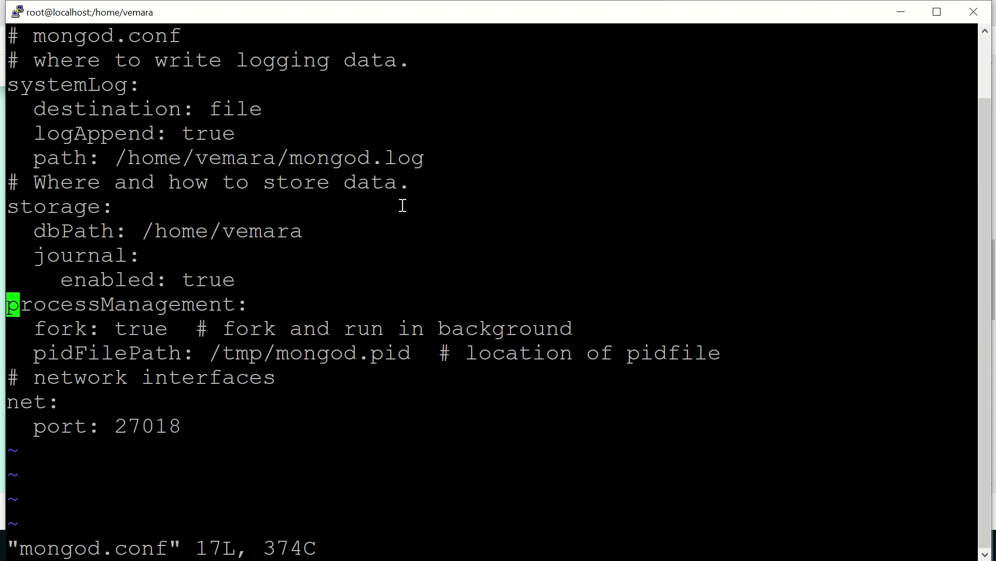
key(Down)
key(Down)
key(Down)
key(Down)
key(Down)
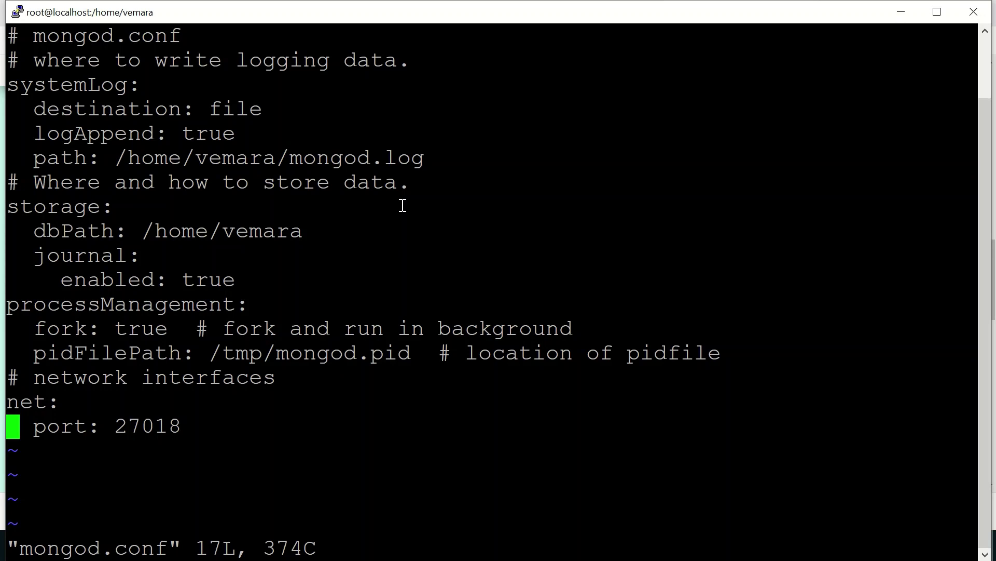
text(:wq!)
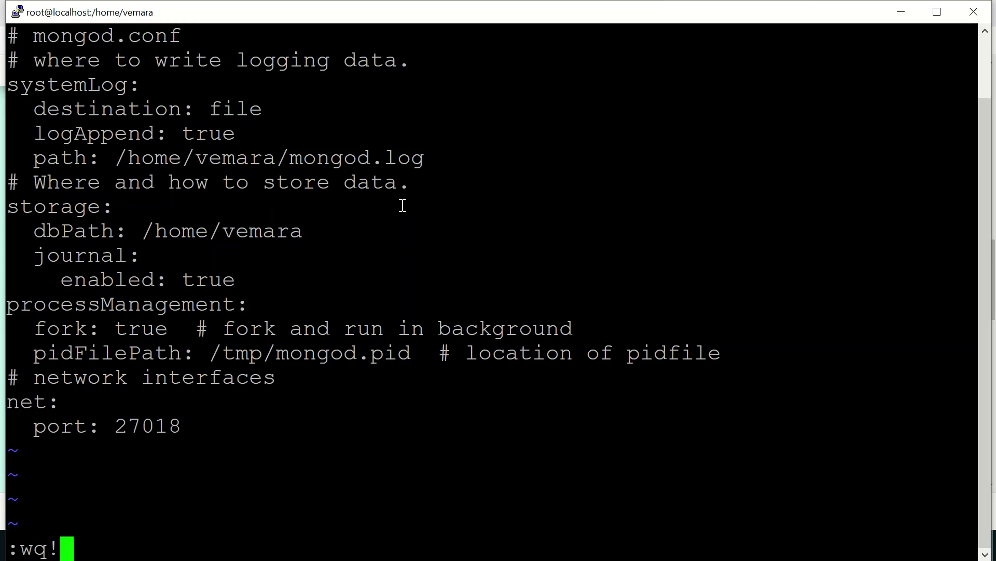
key(Return)
- Start mongod as a forked background process with mongod --config mongod.conf
text(mongod )
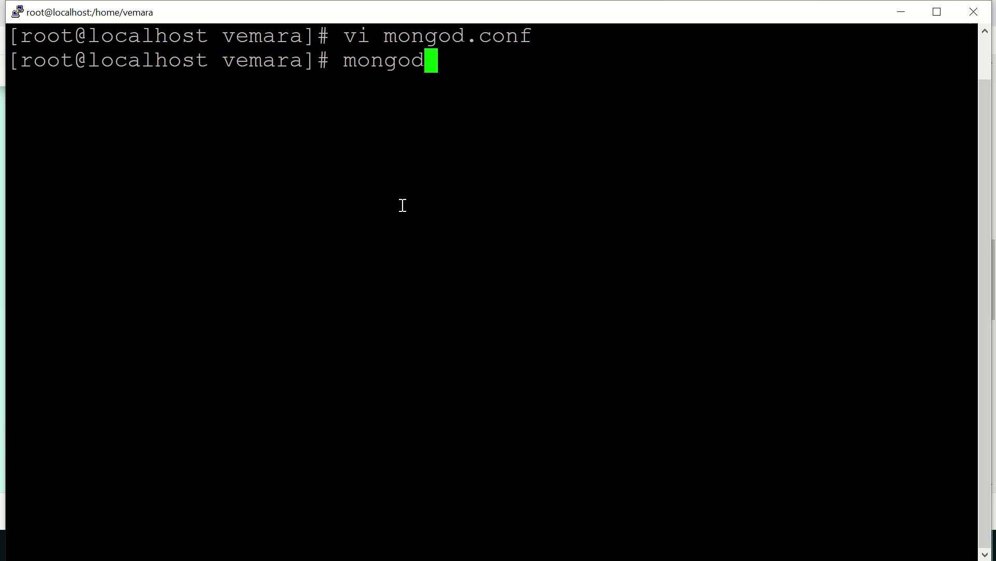
text(--co)
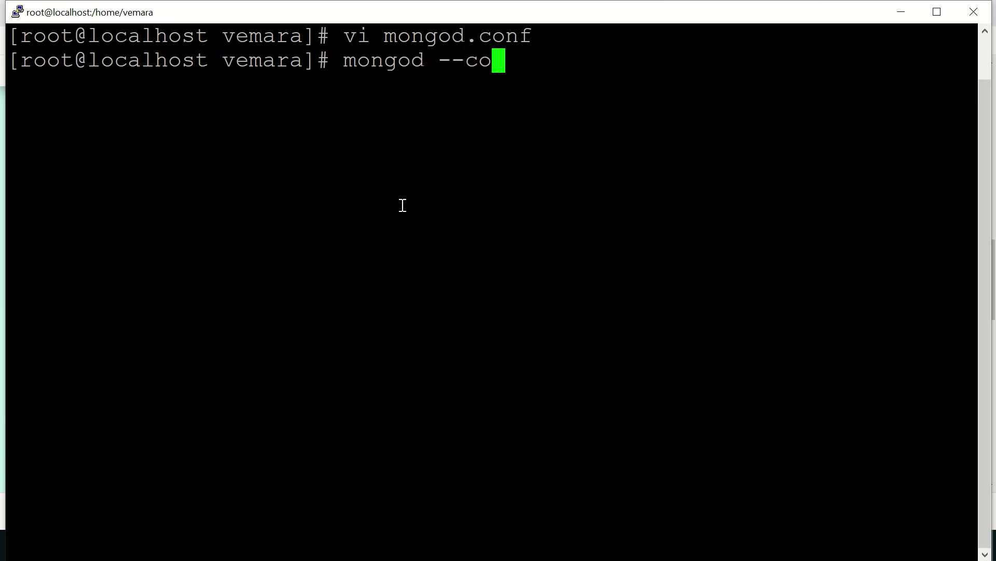
text(nfig )
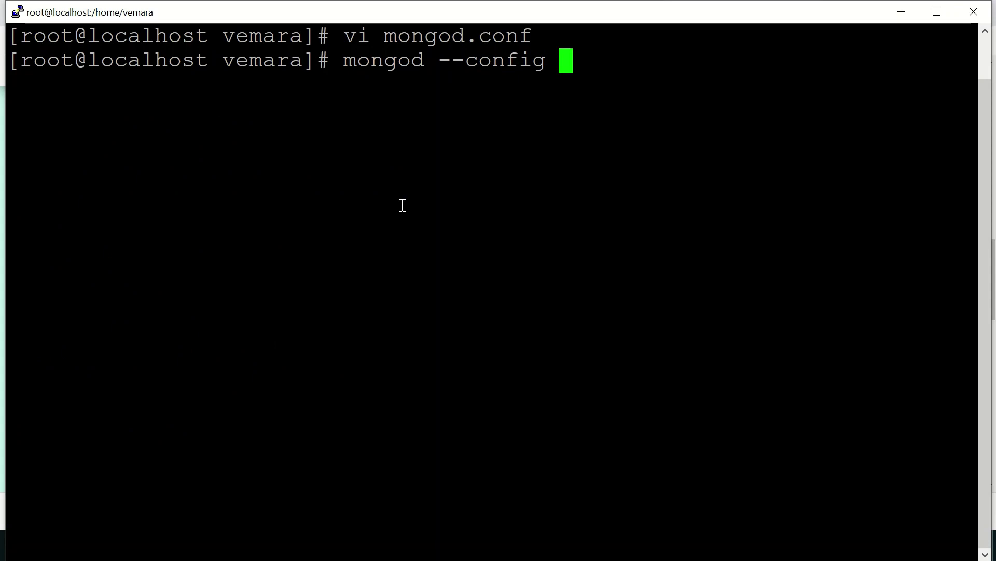
text(mongod)
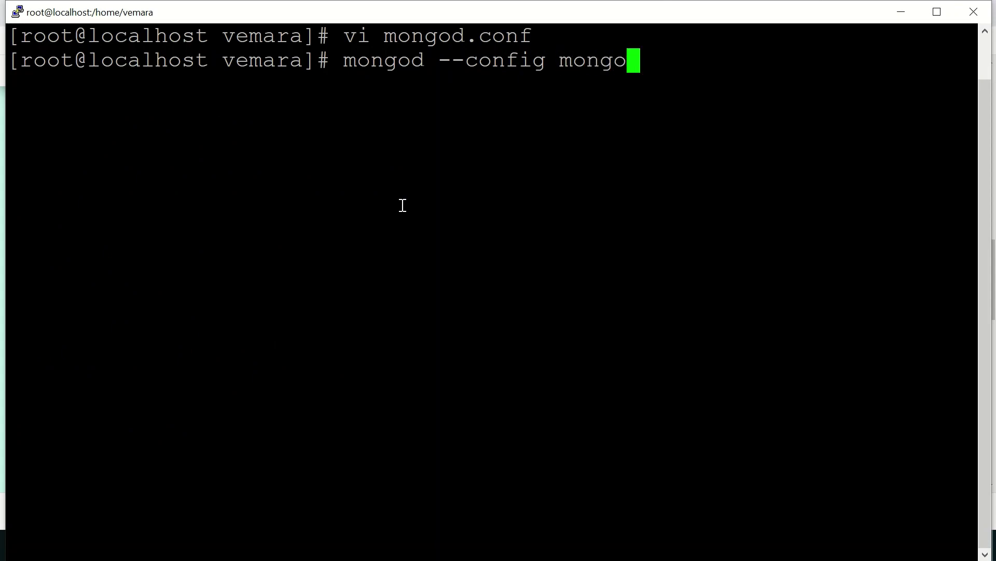
text(.c)
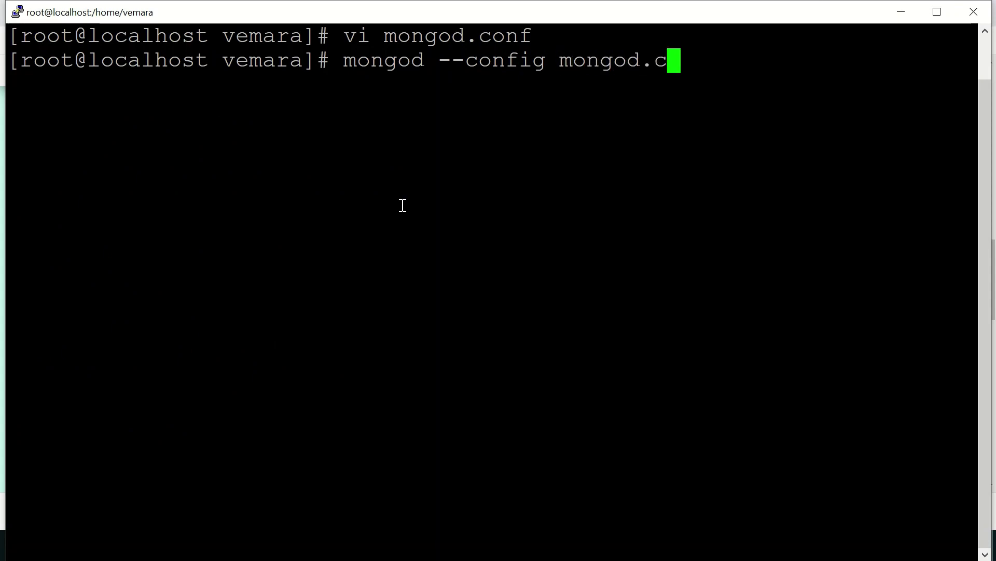
key(Tab)
key(Return)
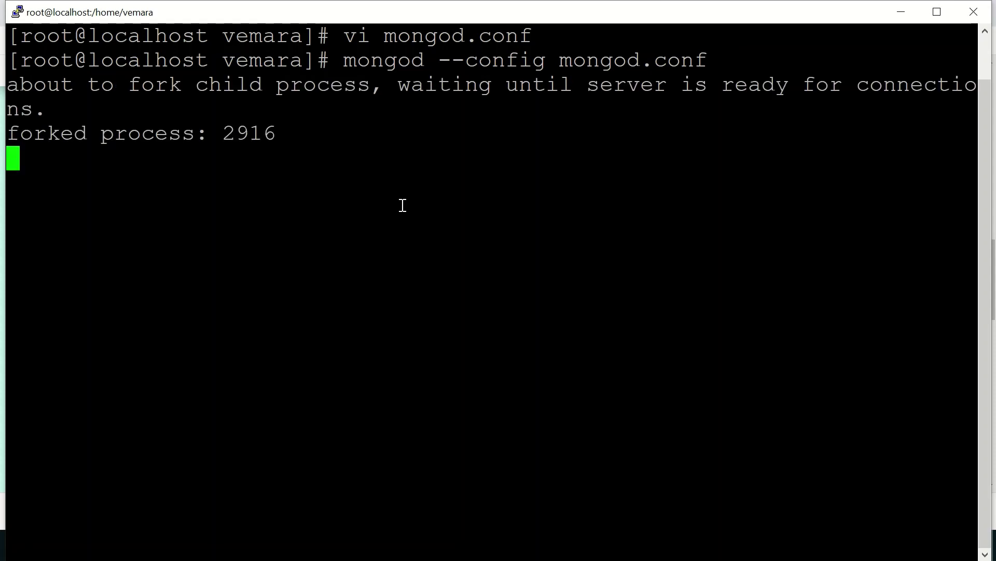
key(Return)
key(Return)
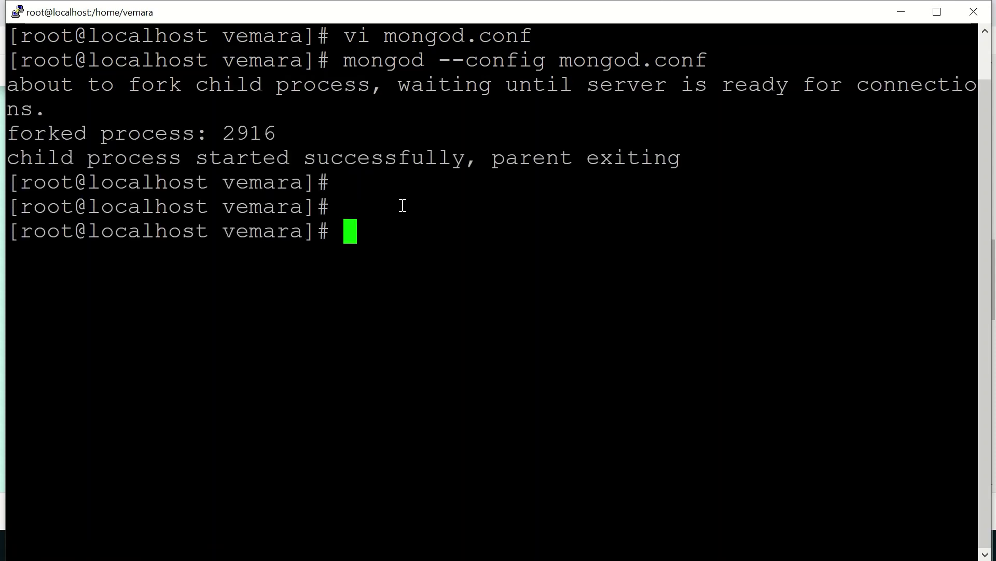
- Connect the mongo shell on port 27018 and clear its startup messages
text(m)
key(BackSpace)
text(mo)
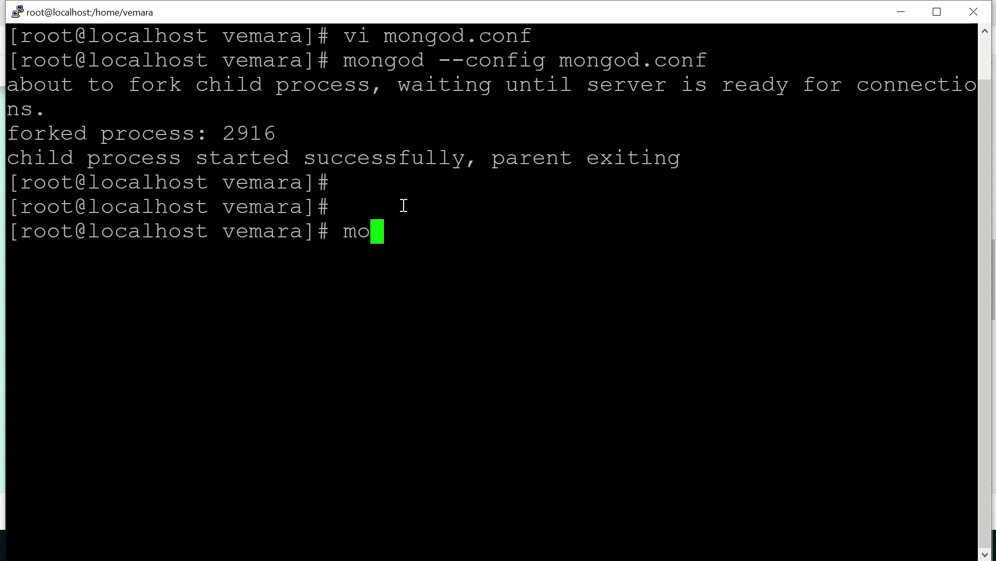
text(ngo --p)
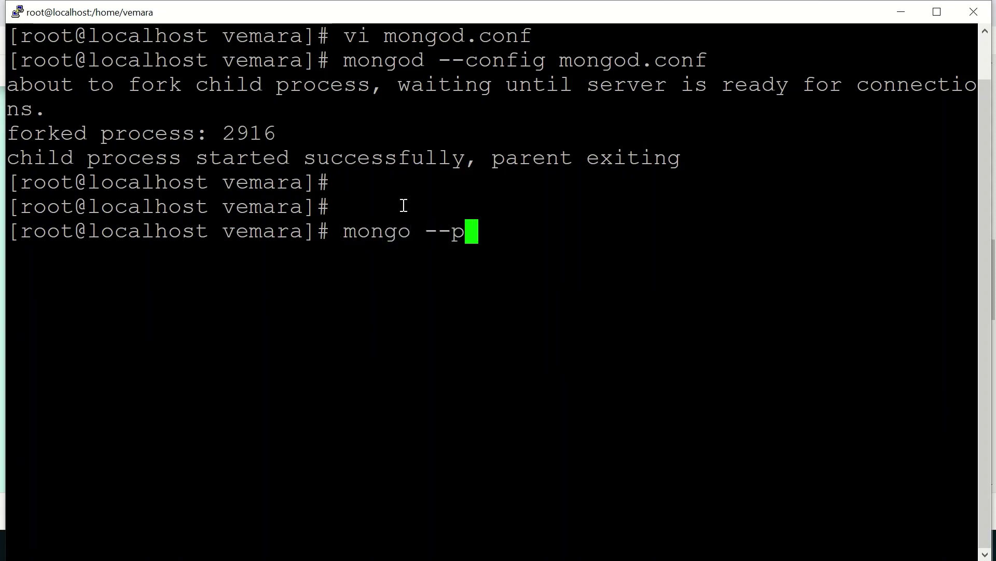
text(ort 2)
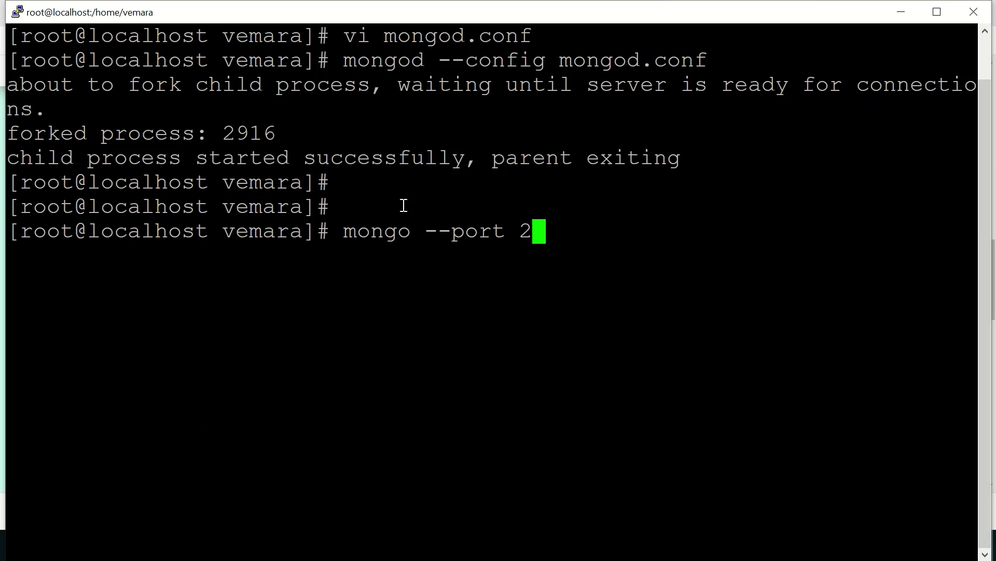
text(7018)
key(Return)
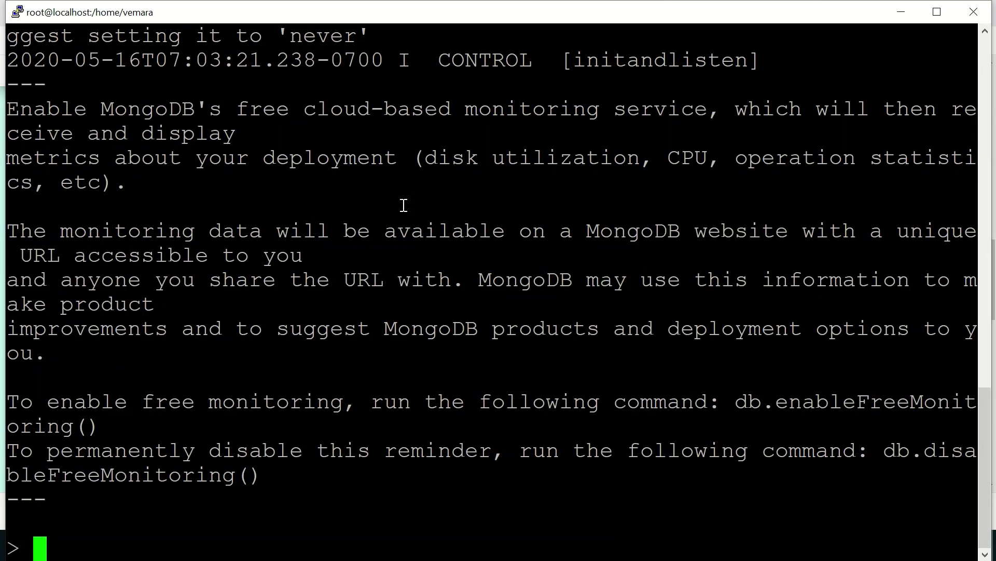
key(ctrl+l)
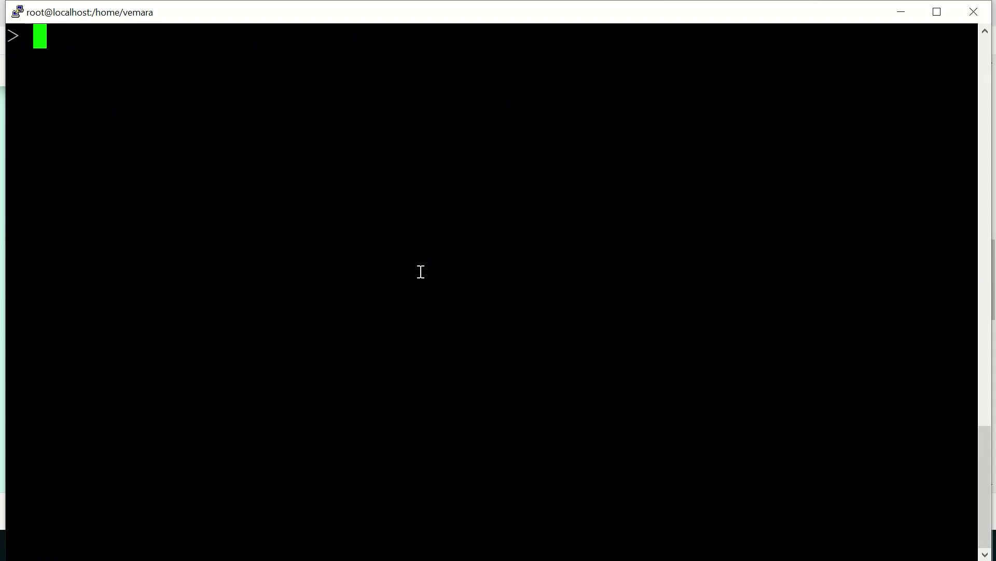